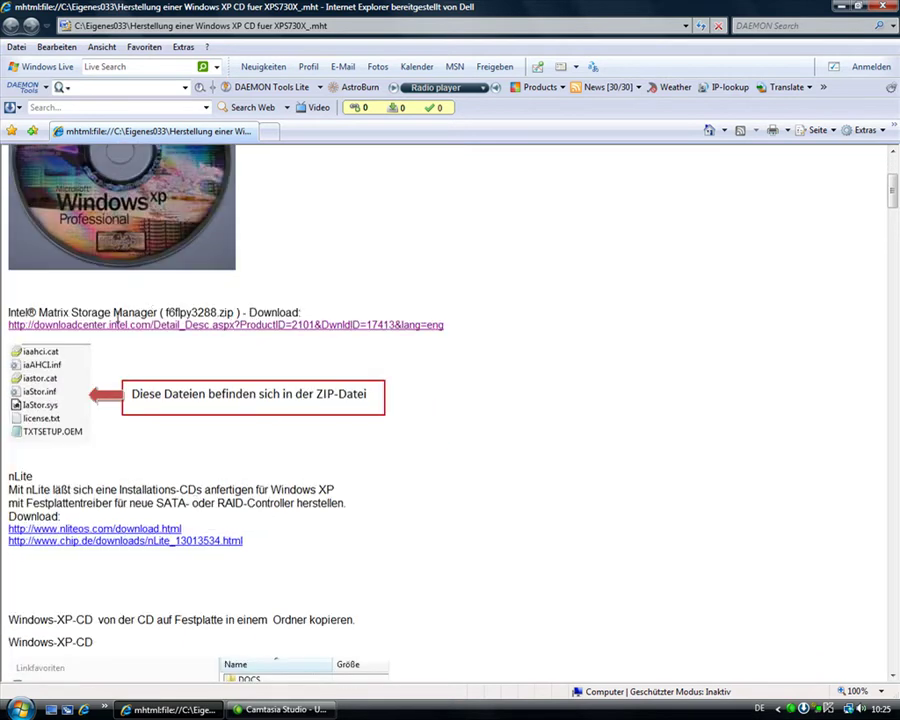
Step: Open the guide's Intel Matrix Storage Manager link and request the 32-bit Floppy Configuration Utility download, f6flpy3288.zip
left_click(115, 326)
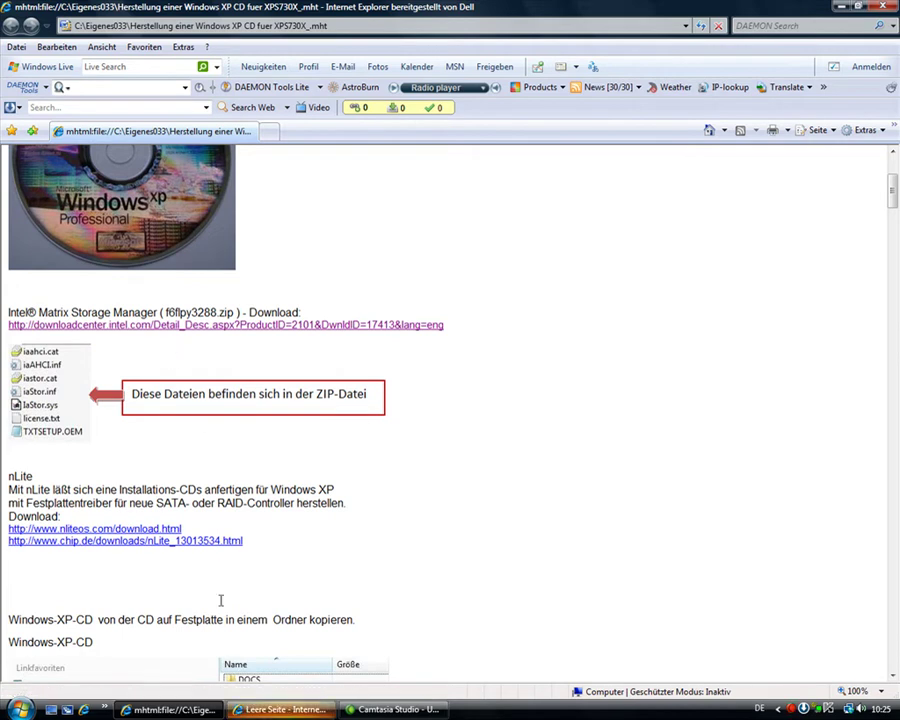
left_click(270, 711)
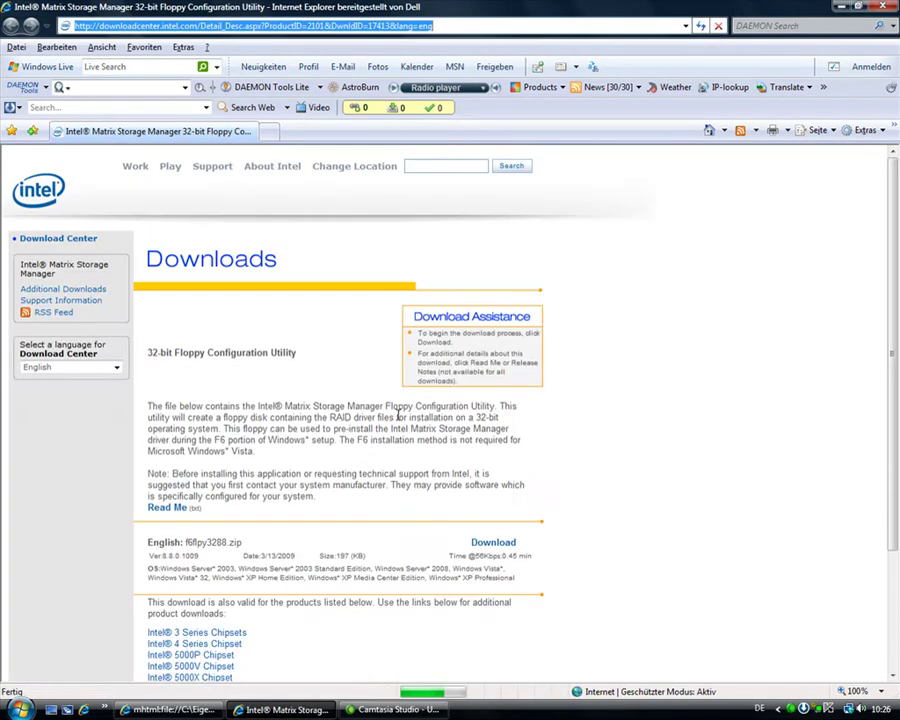
left_click(505, 545)
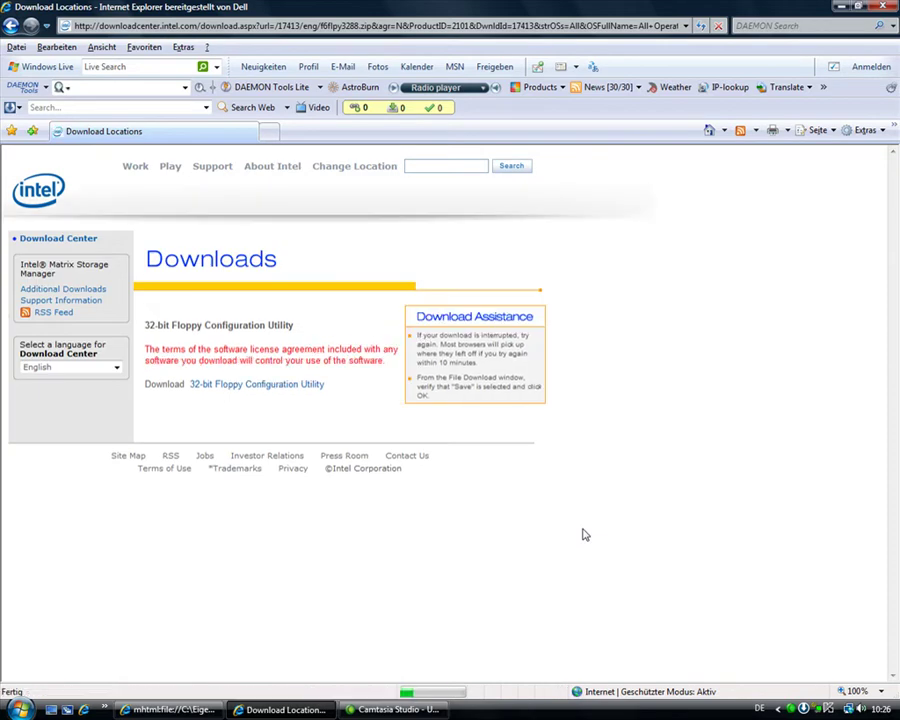
left_click(279, 386)
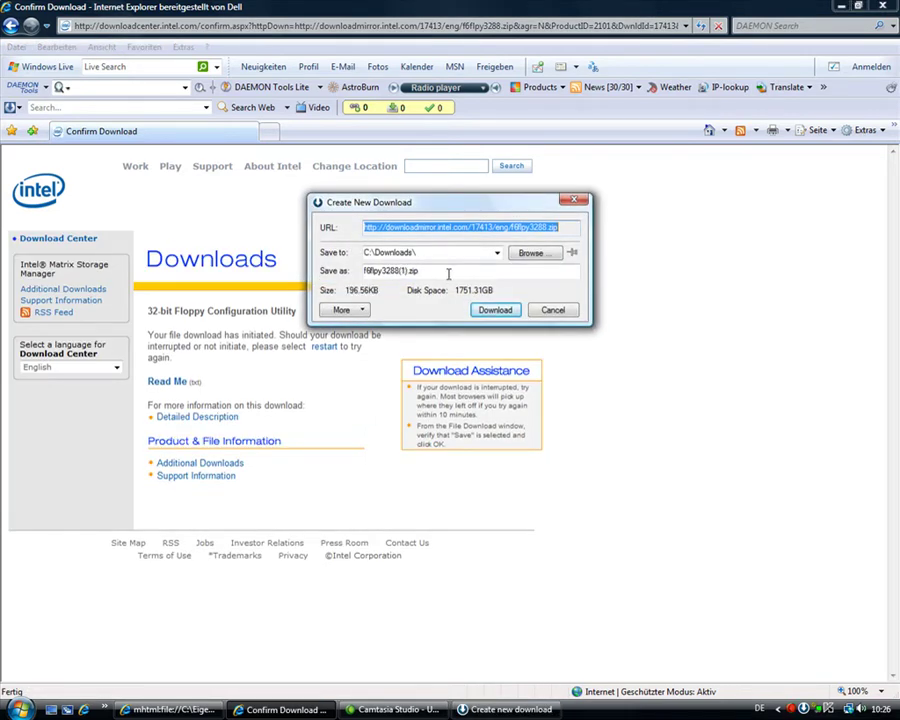
Step: Download the Intel driver archive to C:\Eigenes03, agreeing to download the repeated URL again
left_click(532, 252)
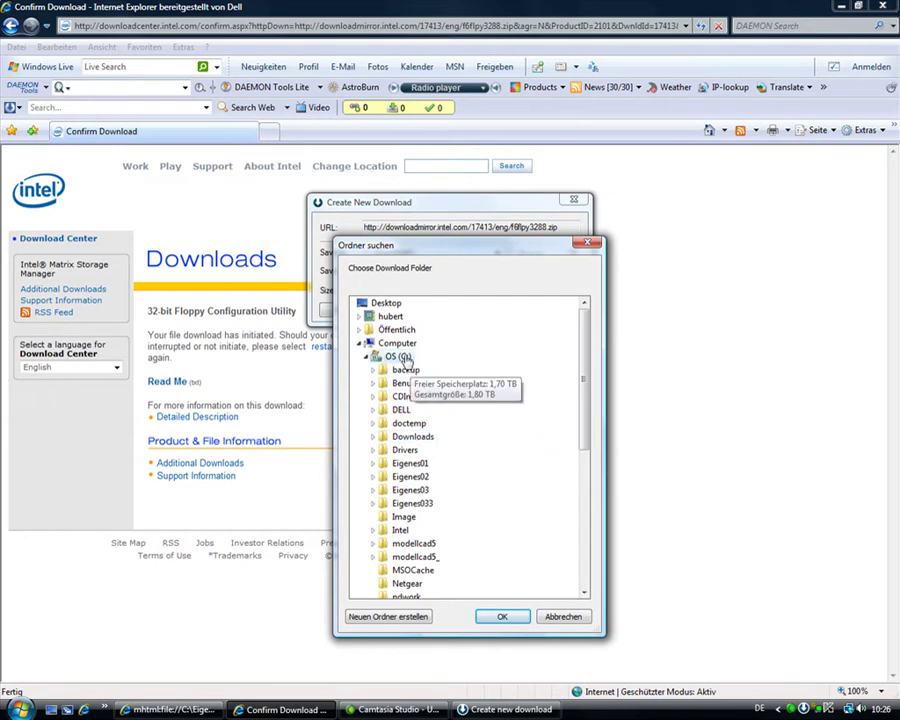
left_click(424, 496)
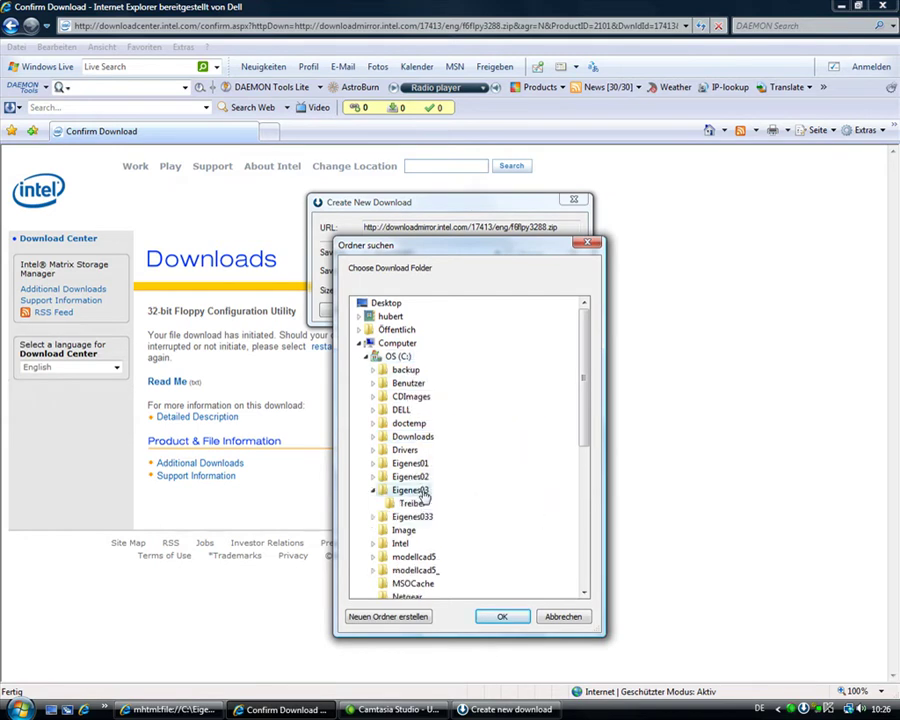
left_click(502, 614)
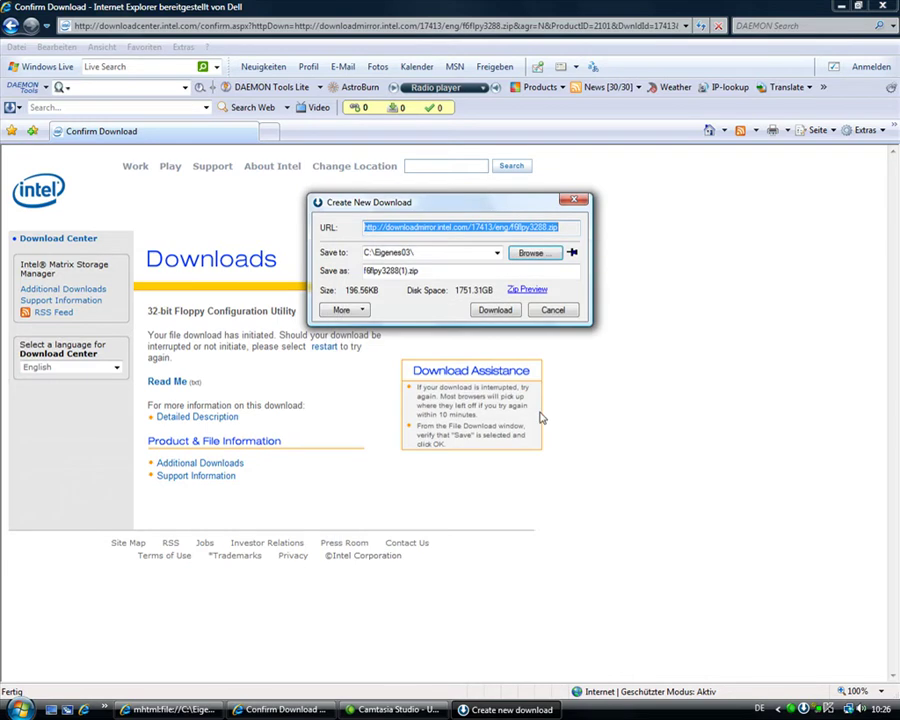
left_click(495, 310)
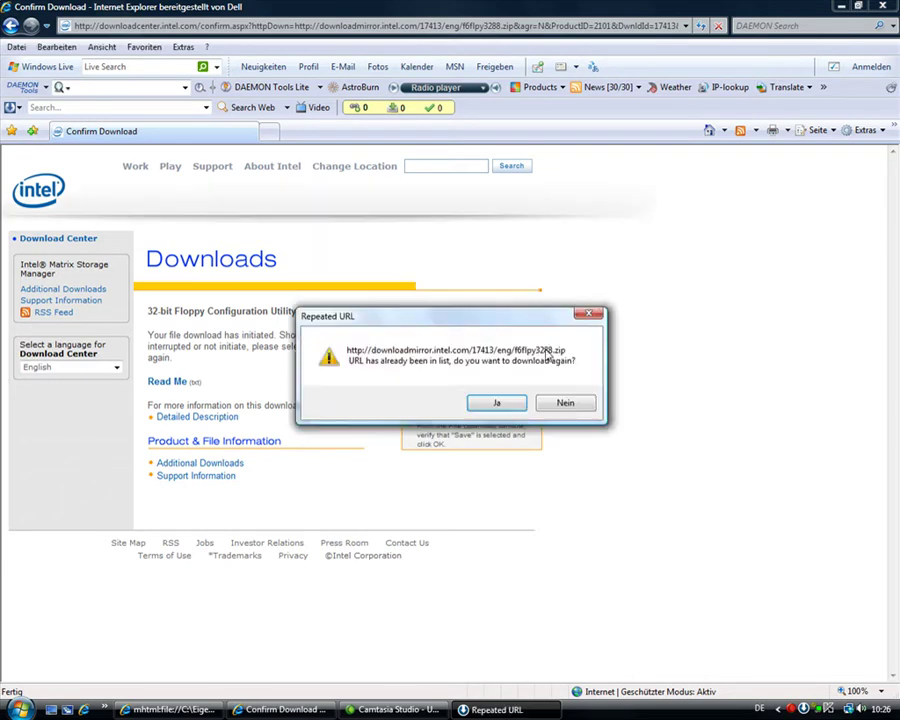
left_click(507, 407)
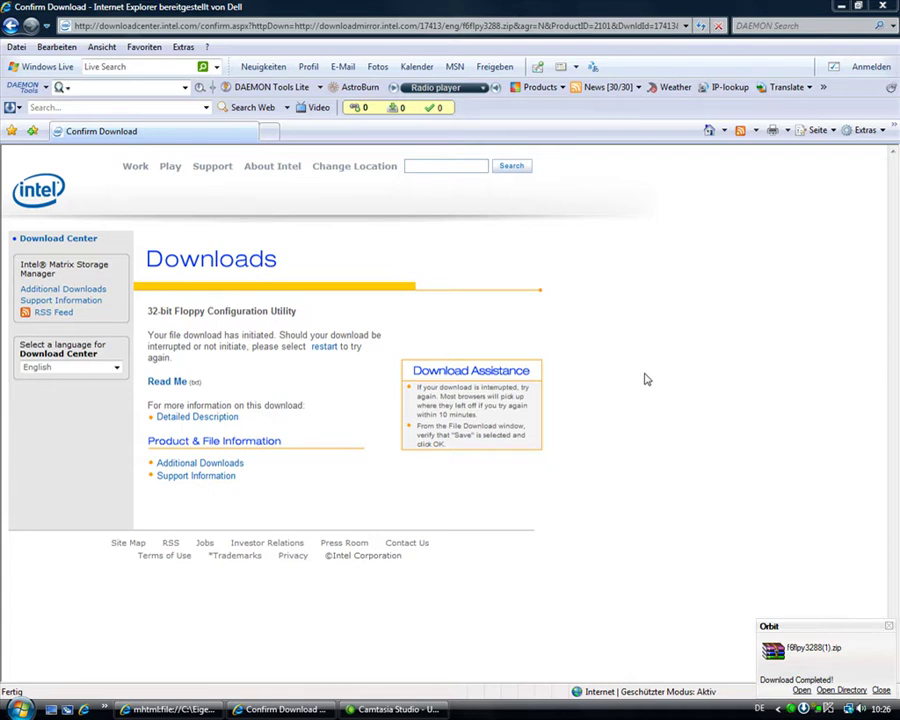
Step: Open the C:\Eigenes03 folder in Windows Explorer to check for the downloaded driver archive
key("super+e")
left_click(22, 239)
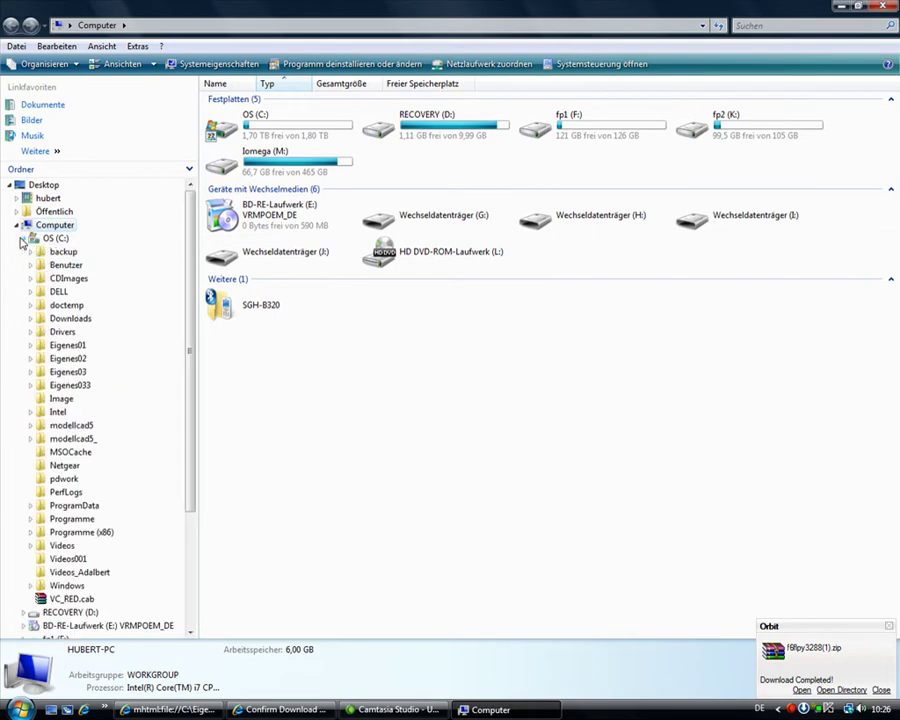
left_click(56, 371)
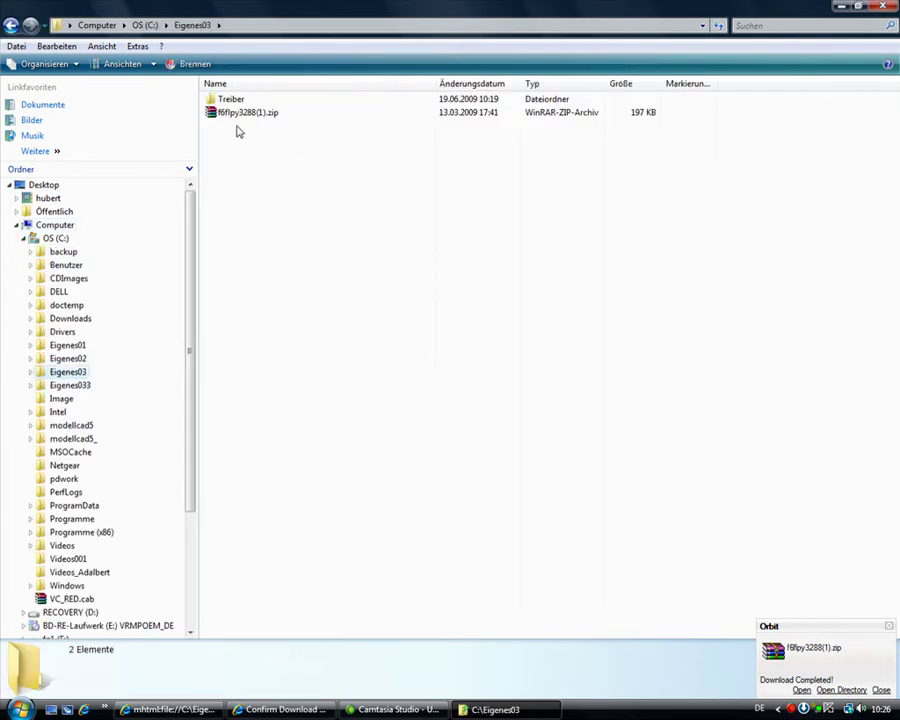
key("super")
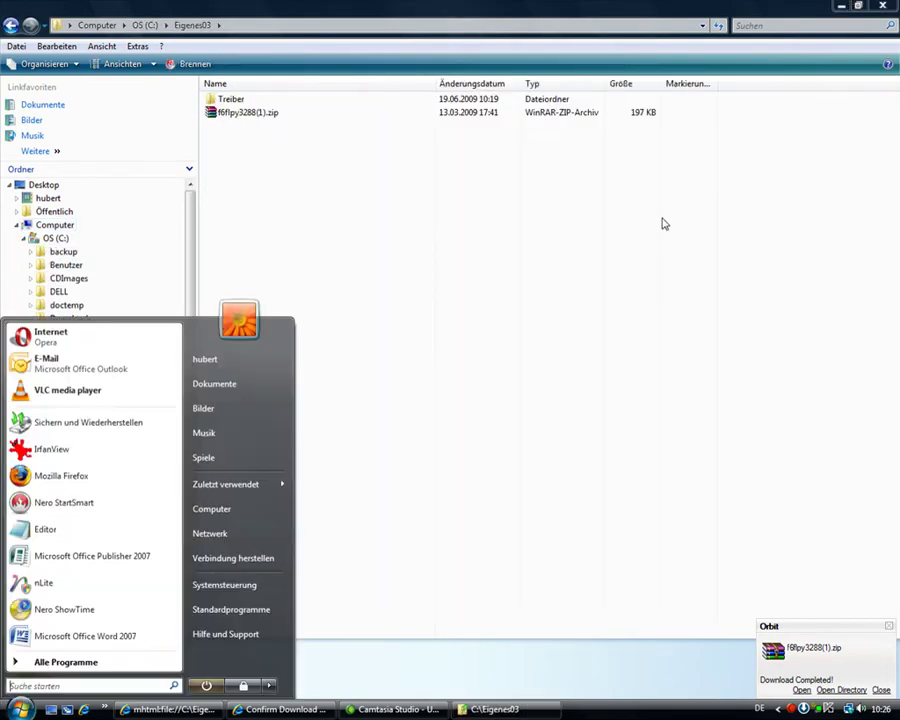
key("super")
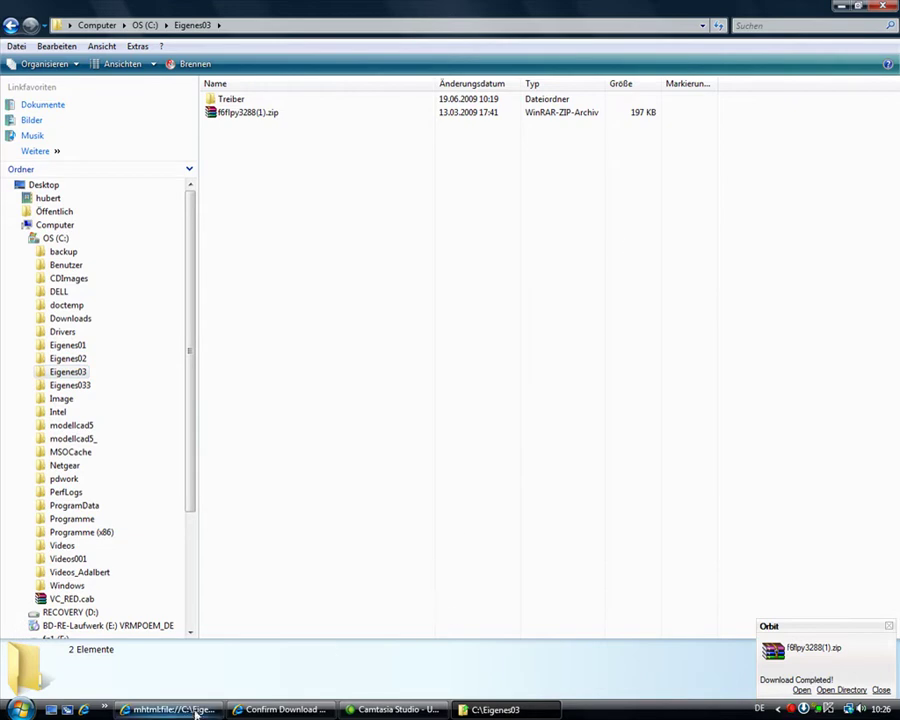
Step: Return to the Windows XP CD guide in Internet Explorer and open its chip.de link for nLite
left_click(170, 709)
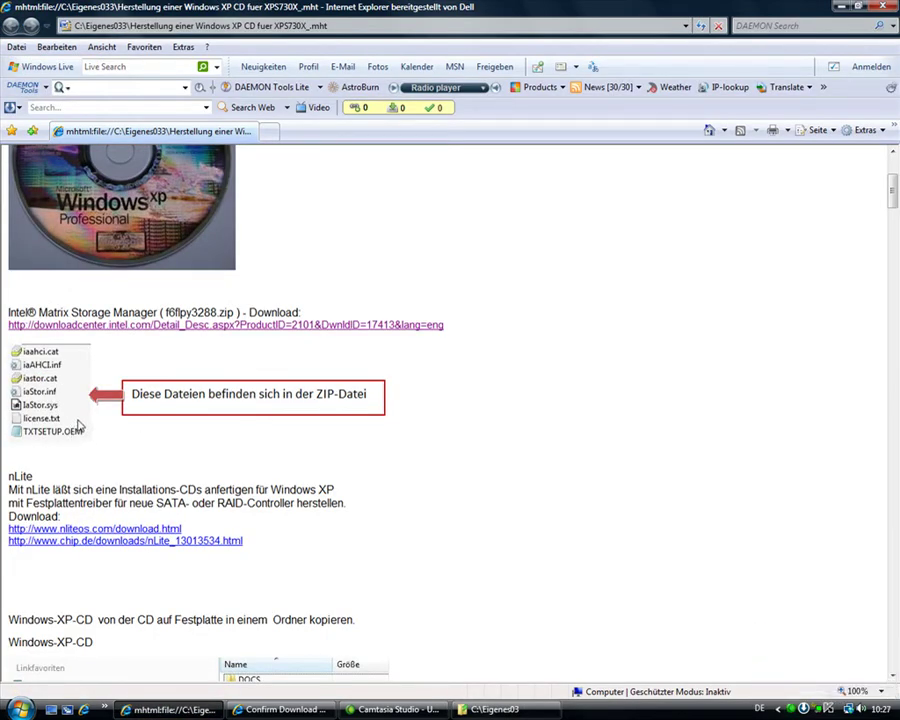
scroll(78, 427, "down", 3)
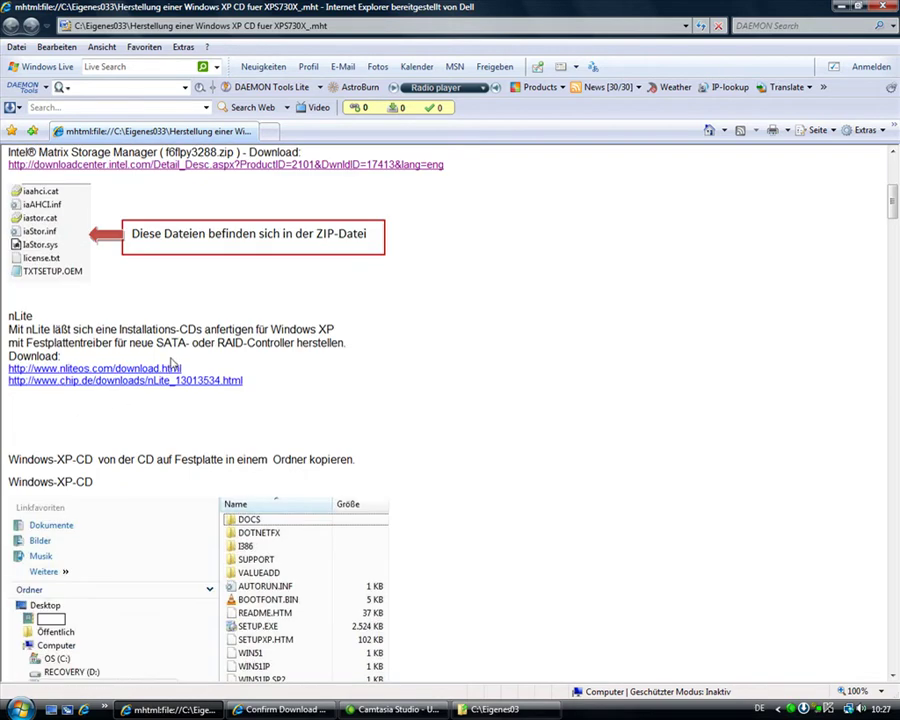
left_click(150, 380)
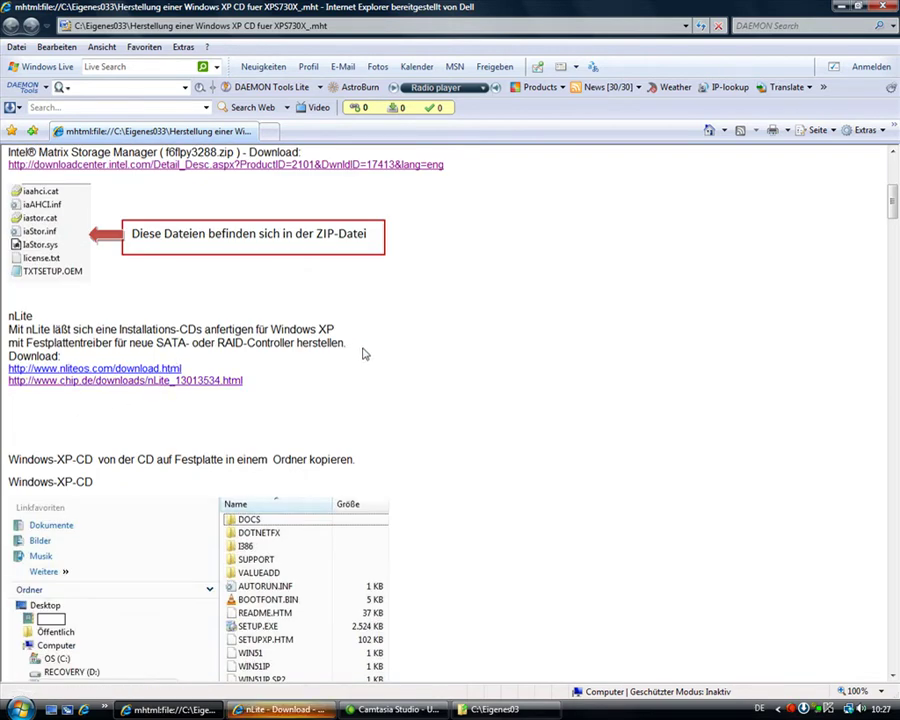
left_click(280, 709)
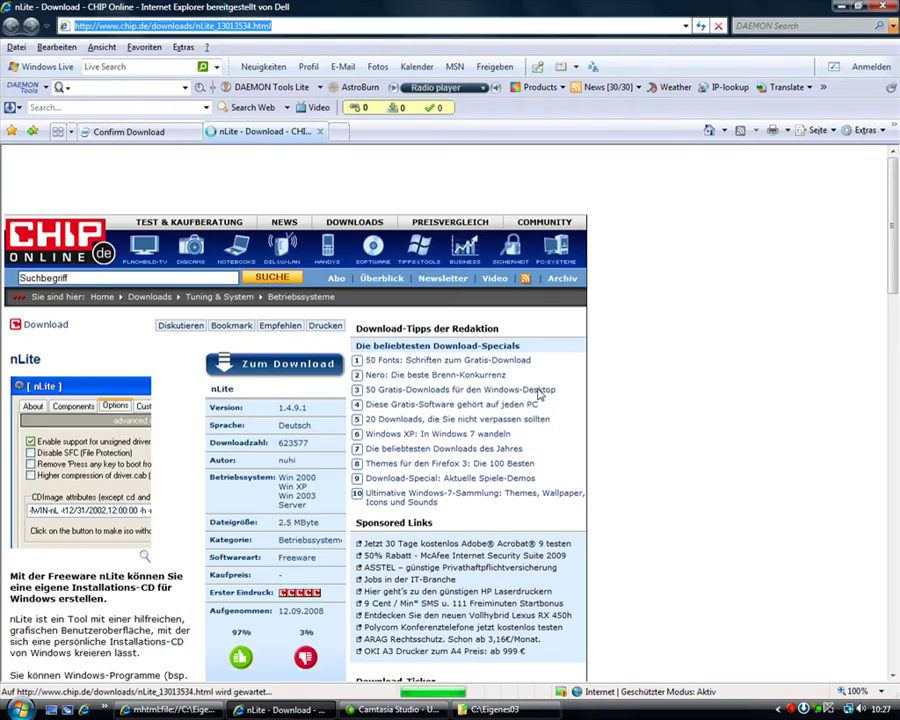
Step: Request the German nLite 1.4.9.1 download from the CHIP Online server, dismissing the blocked-popup notices
left_click(262, 364)
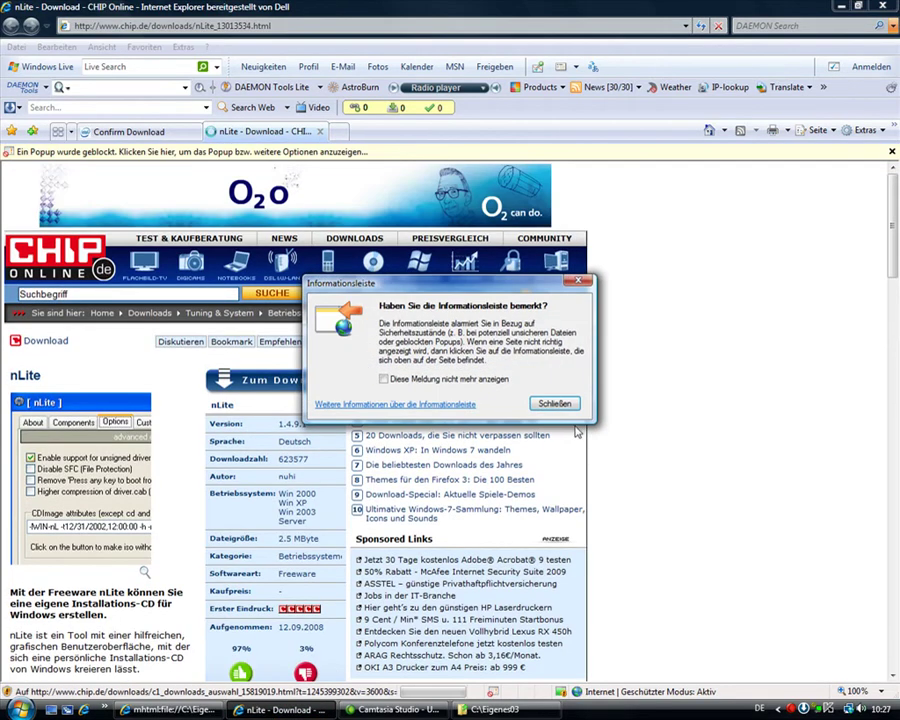
left_click(552, 403)
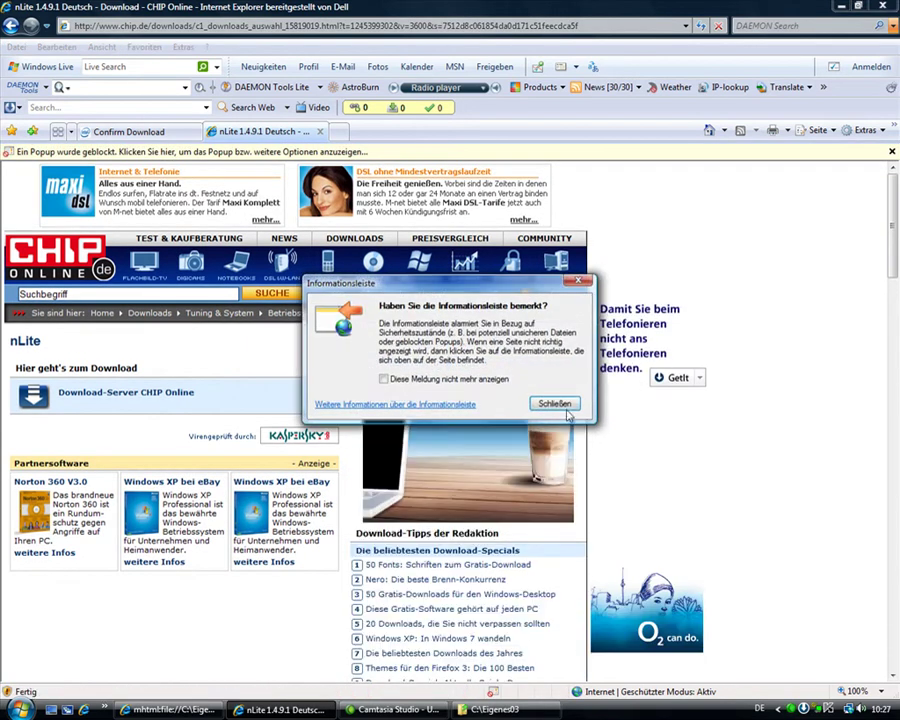
left_click(574, 408)
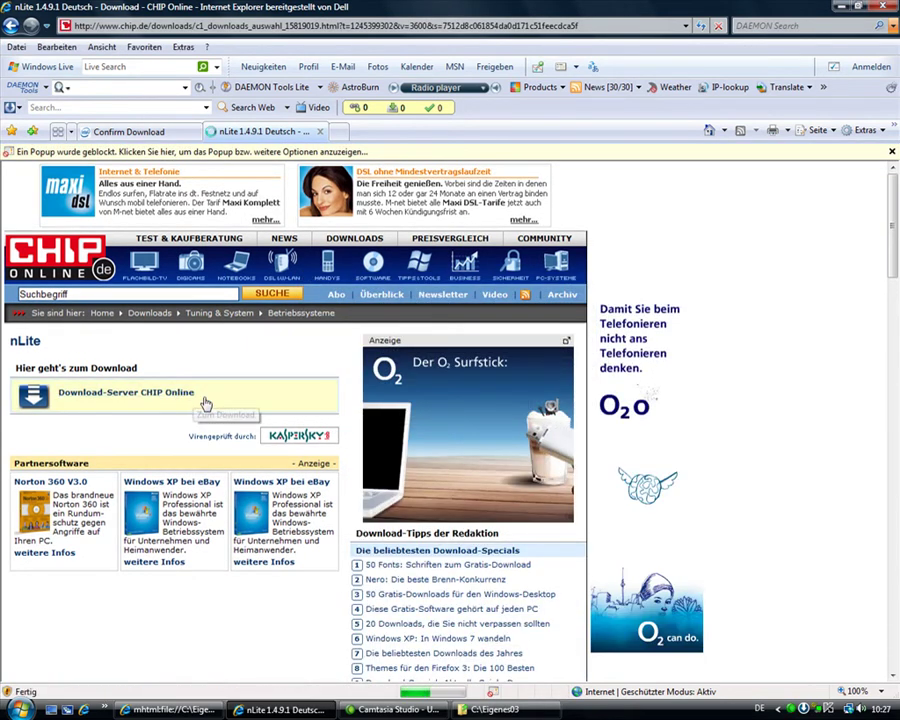
left_click(205, 403)
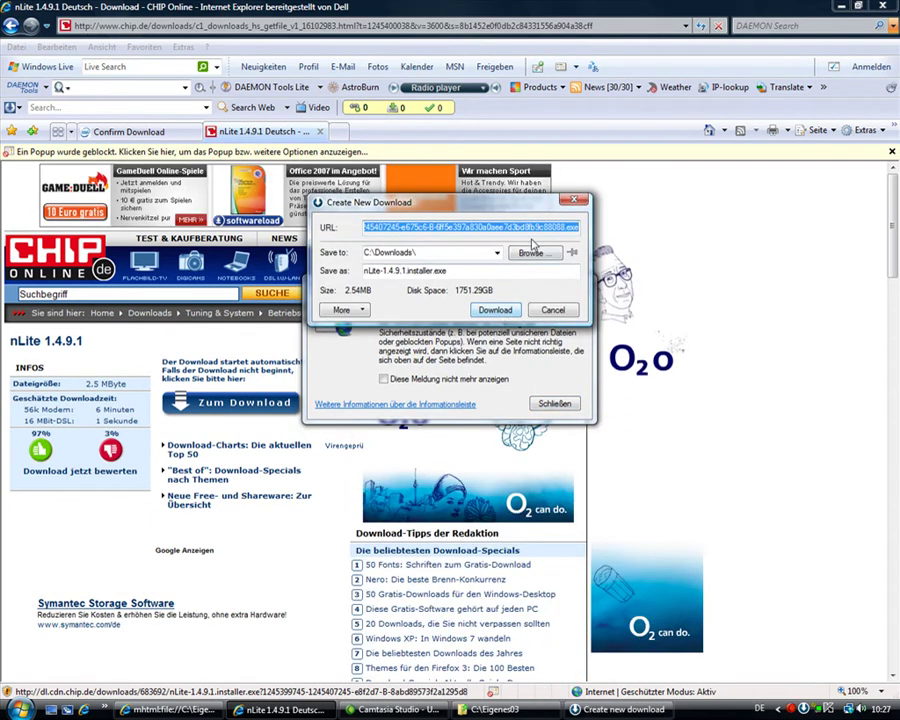
Step: Download nLite-1.4.9.1.installer.exe to C:\Eigenes03 and dismiss the remaining information bar notice
left_click(530, 253)
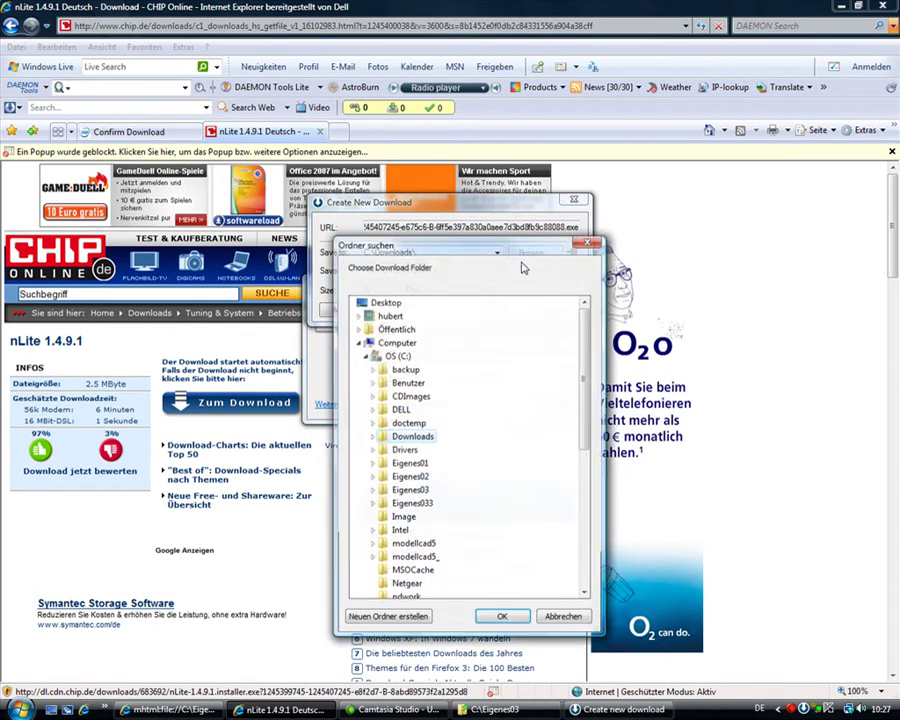
double_click(415, 490)
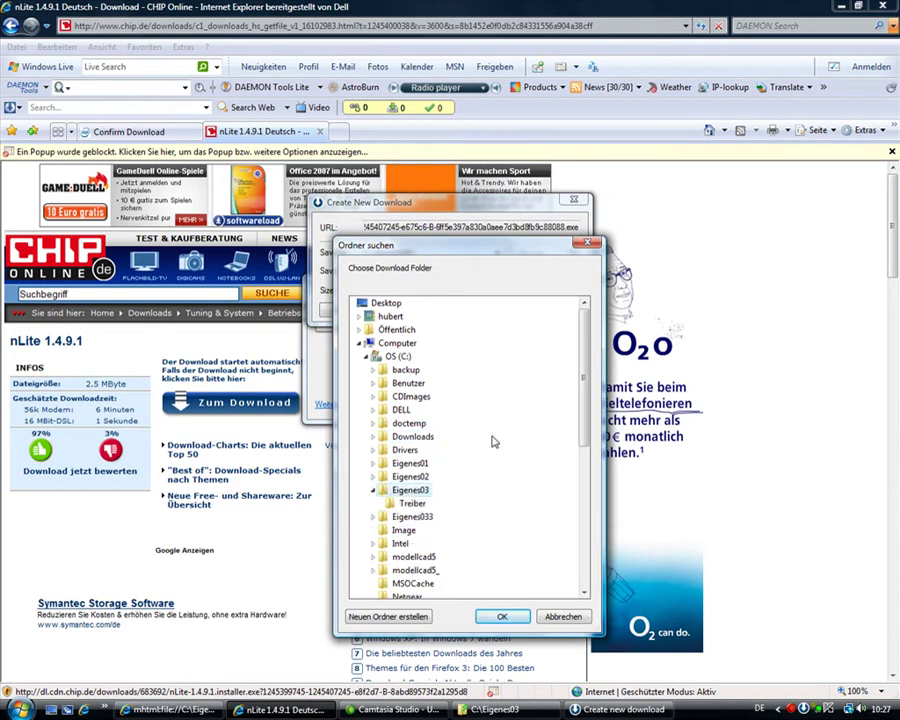
left_click(502, 617)
left_click(498, 309)
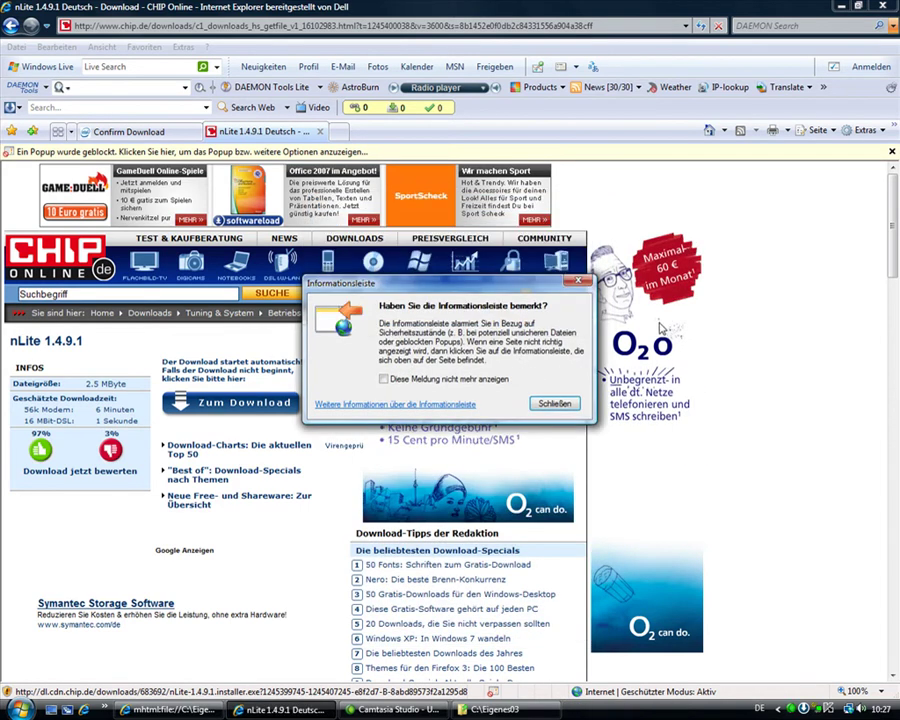
left_click(554, 403)
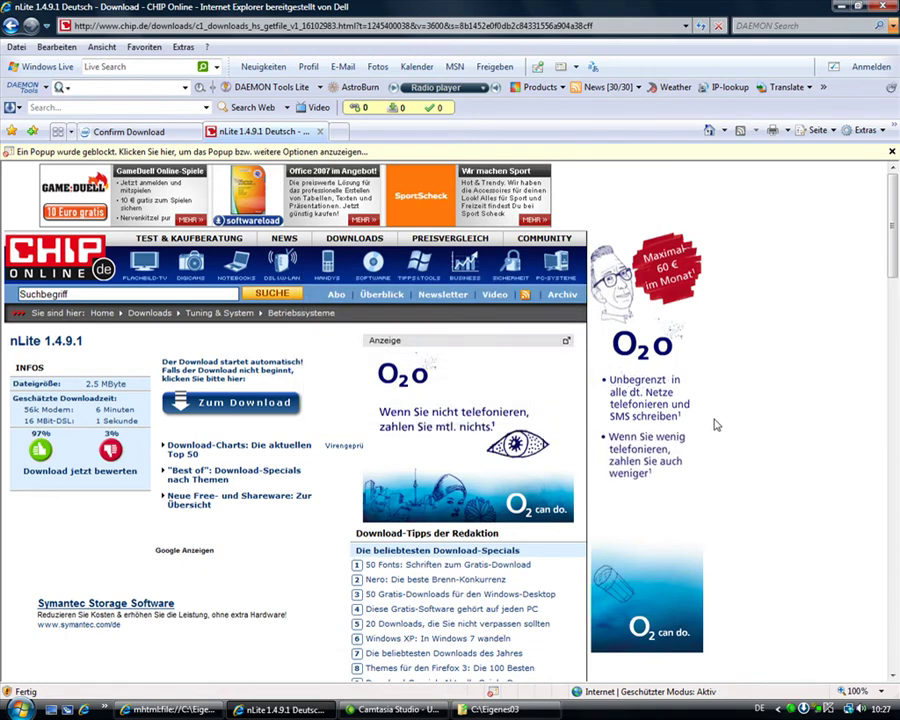
Step: Switch to the Eigenes03 folder in Windows Explorer and launch the nLite installer with Deutsch as setup language
left_click(524, 710)
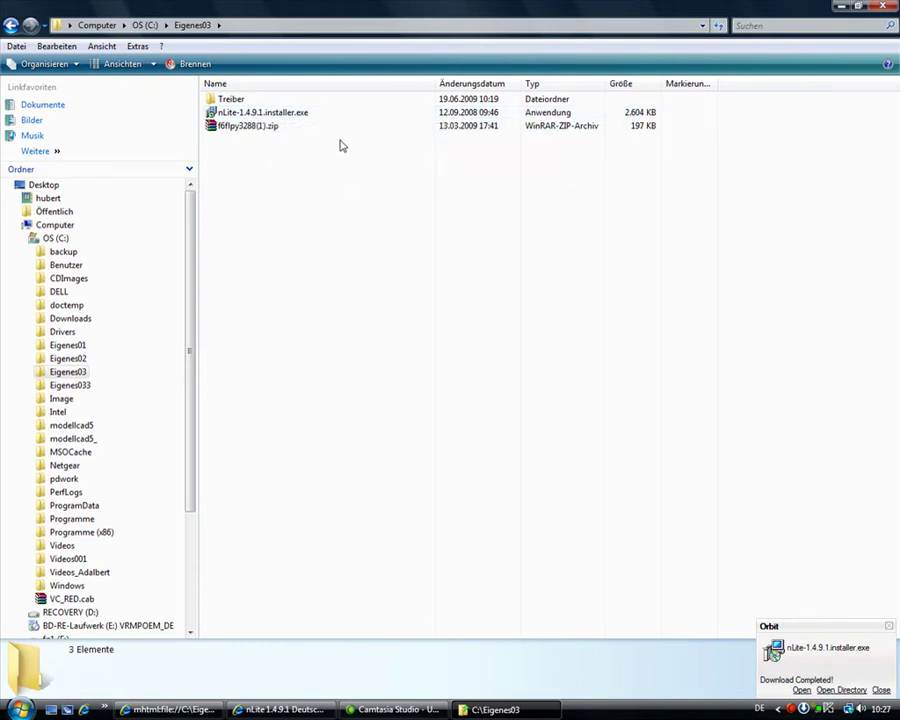
left_click(303, 118)
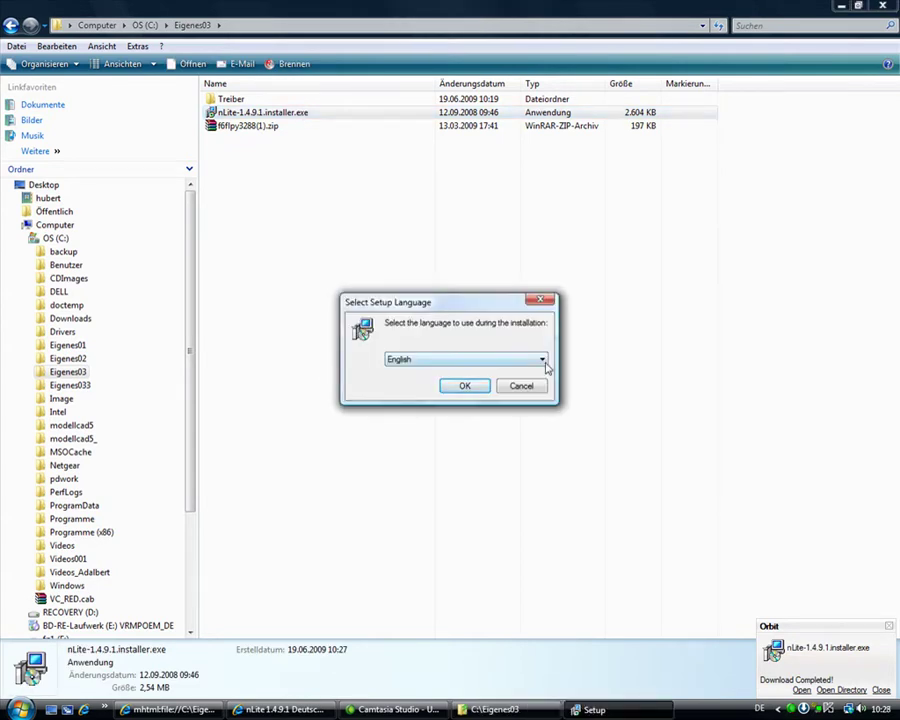
left_click(546, 366)
left_click(528, 369)
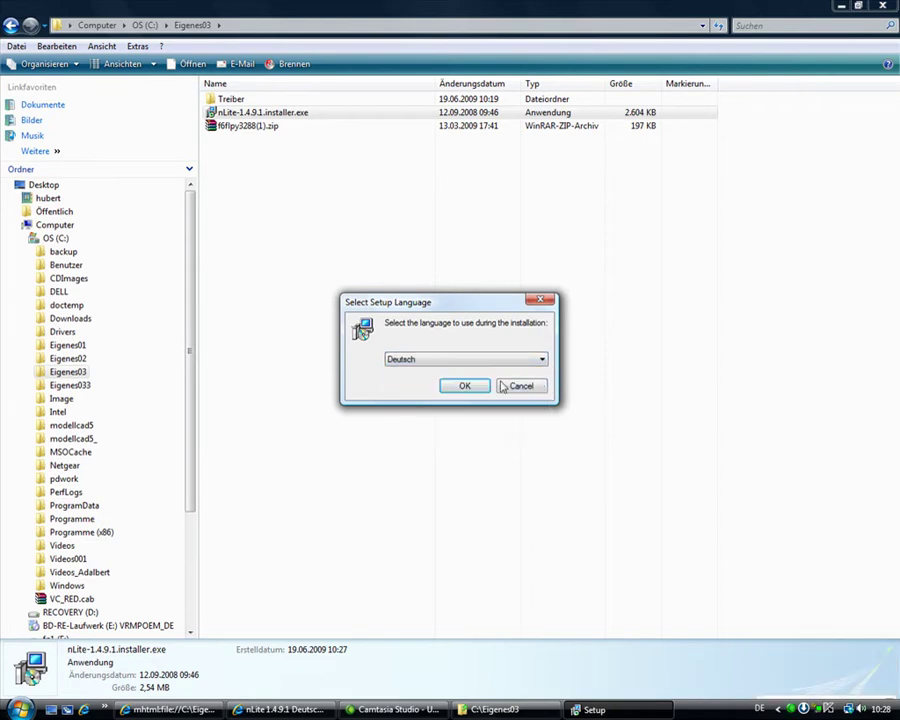
left_click(466, 387)
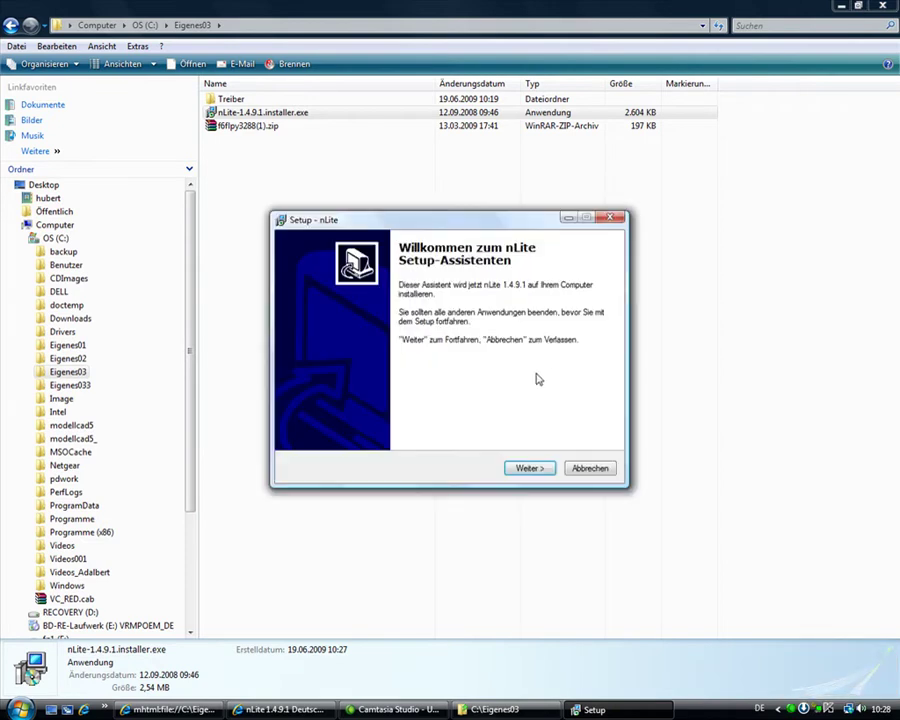
Step: Accept the licence and complete the full nLite installation in C:\Program Files (x86)\nLite with a desktop icon
left_click(522, 470)
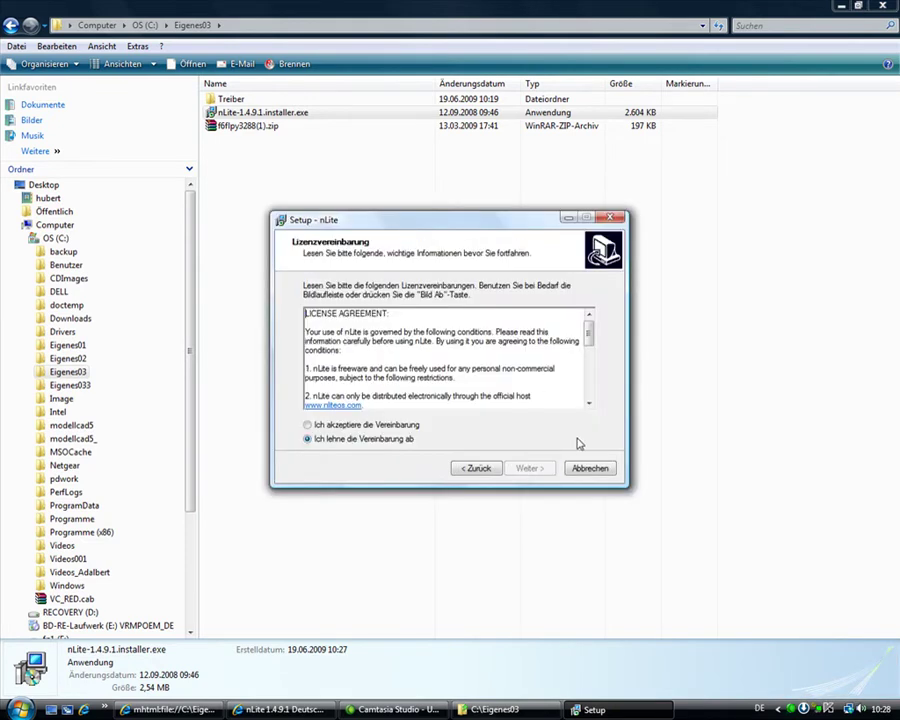
left_click(405, 428)
left_click(547, 471)
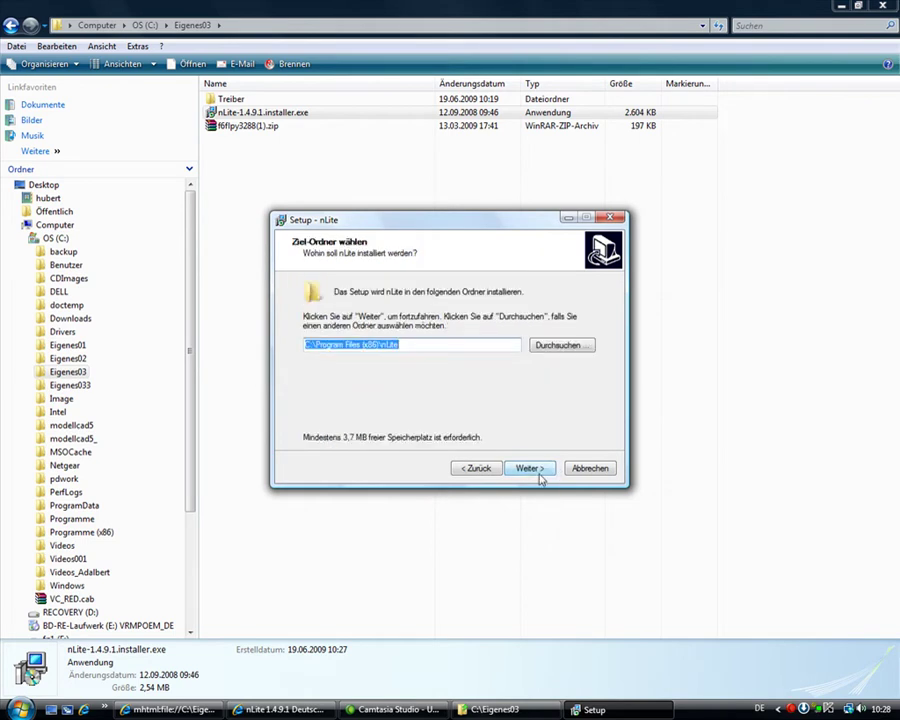
left_click(529, 469)
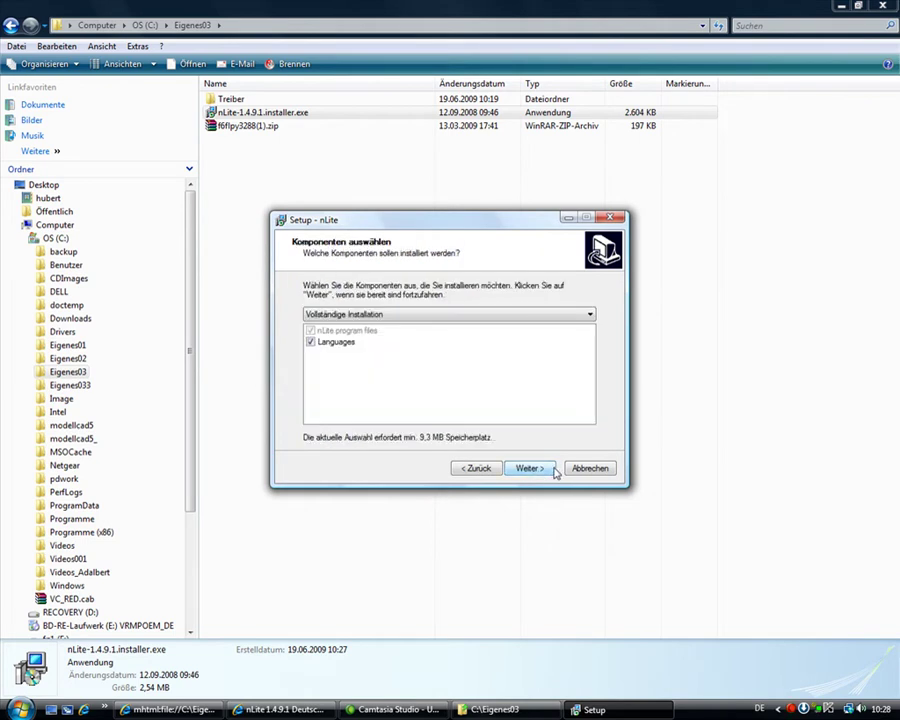
left_click(541, 472)
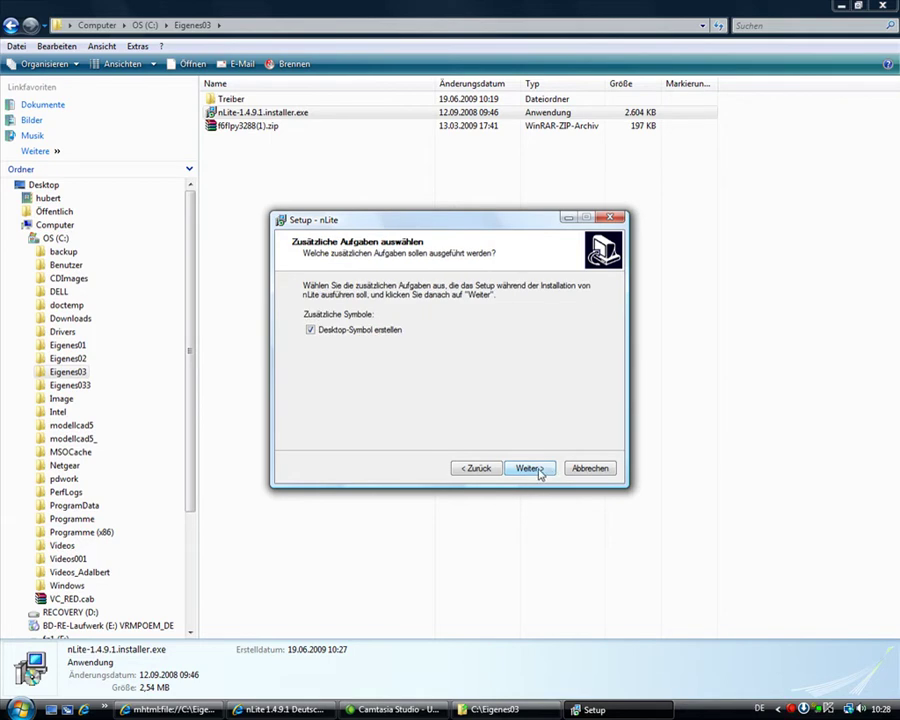
left_click(538, 469)
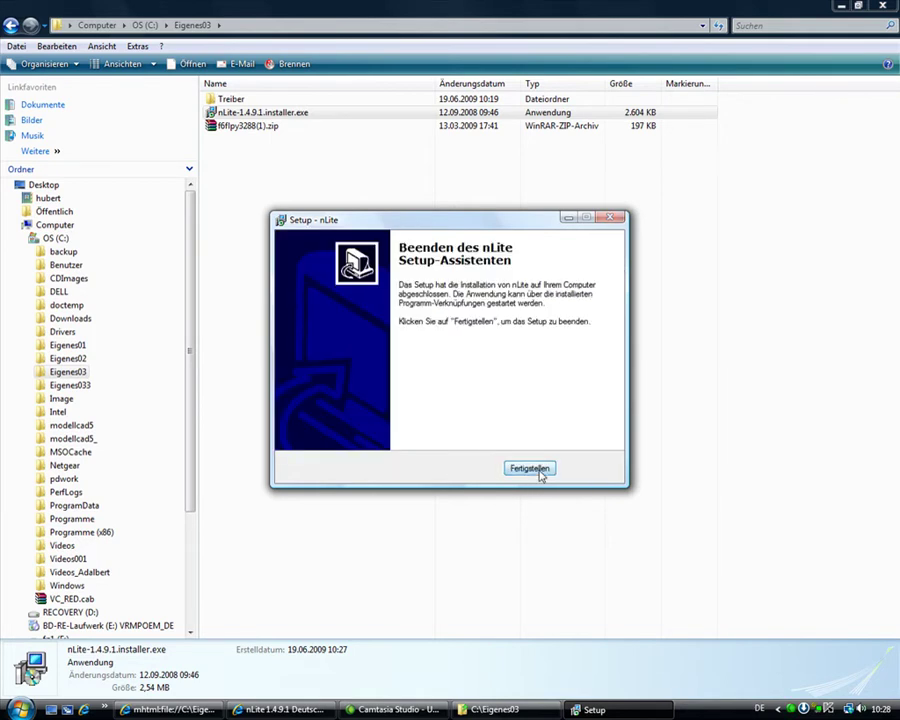
left_click(515, 467)
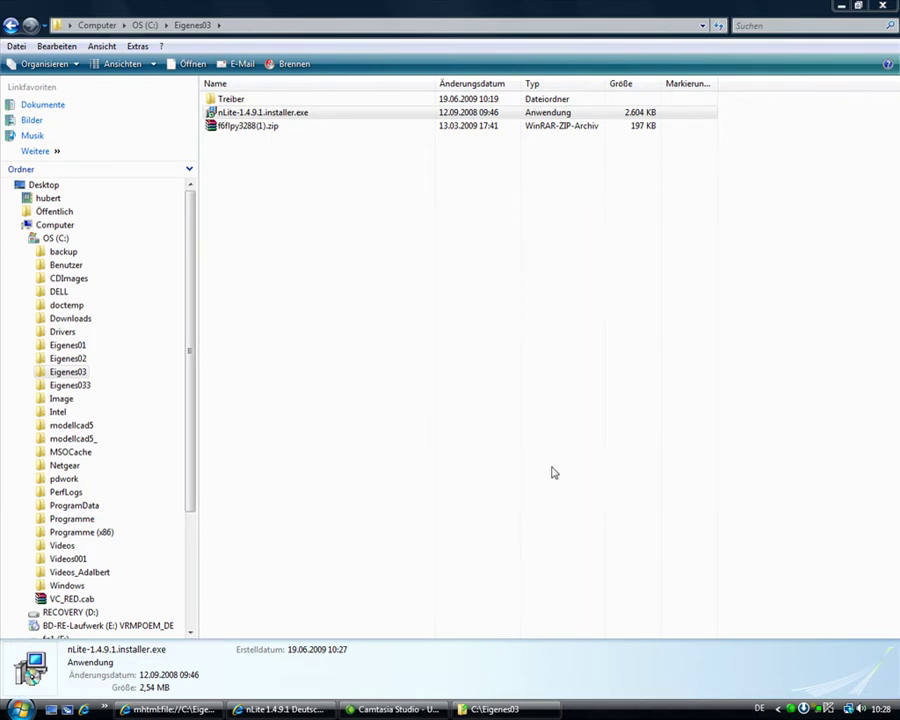
Step: Switch to the XP CD guide in Internet Explorer and read its section on copying the Windows XP CD to the hard disk
left_click(201, 657)
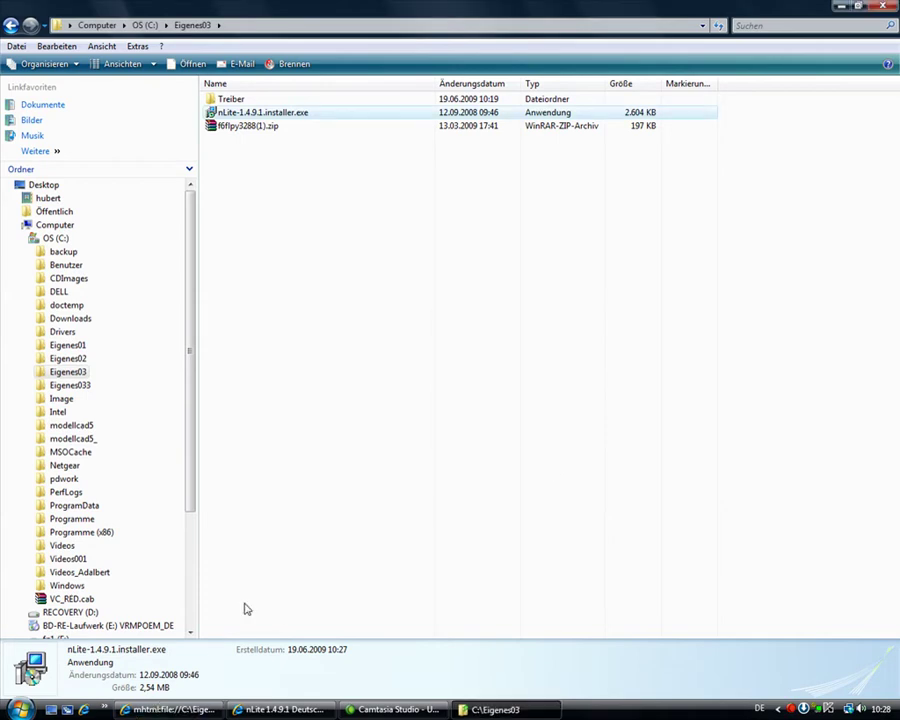
left_click(158, 710)
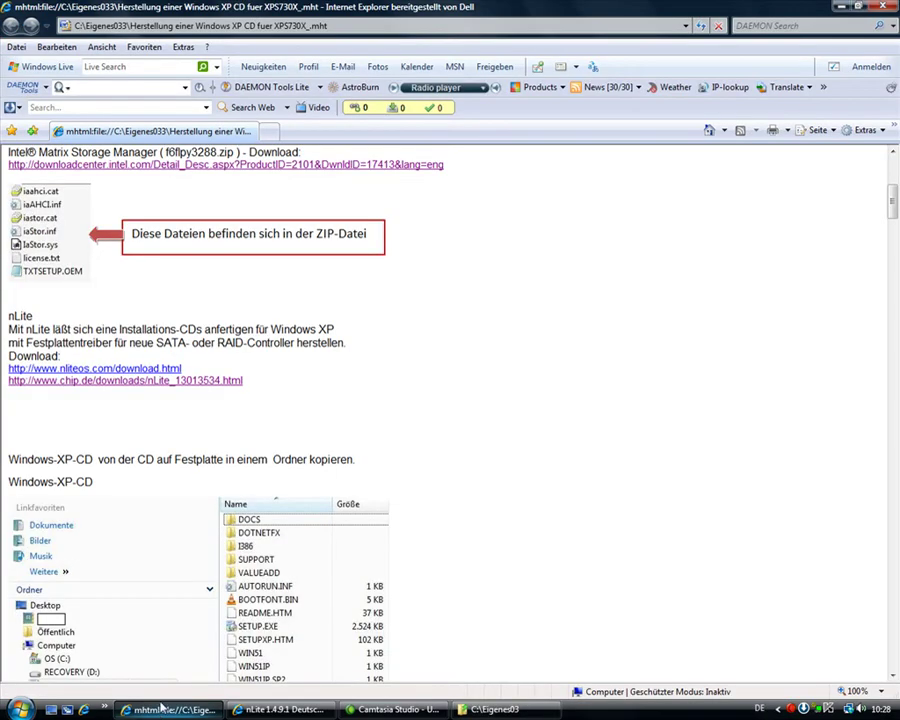
scroll(63, 407, "down", 3)
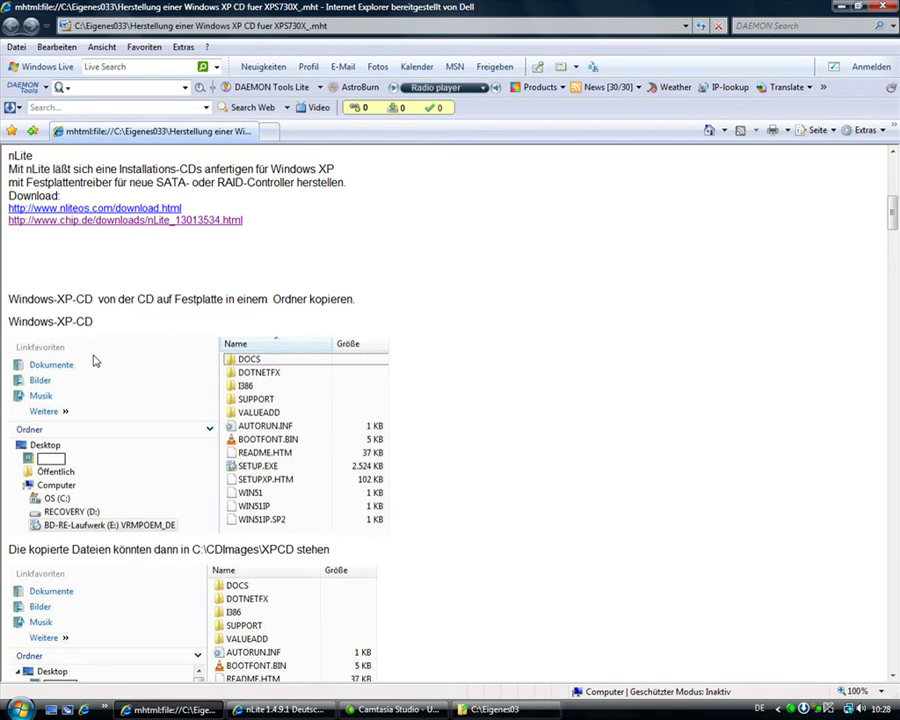
scroll(91, 368, "down", 2)
scroll(98, 298, "down", 2)
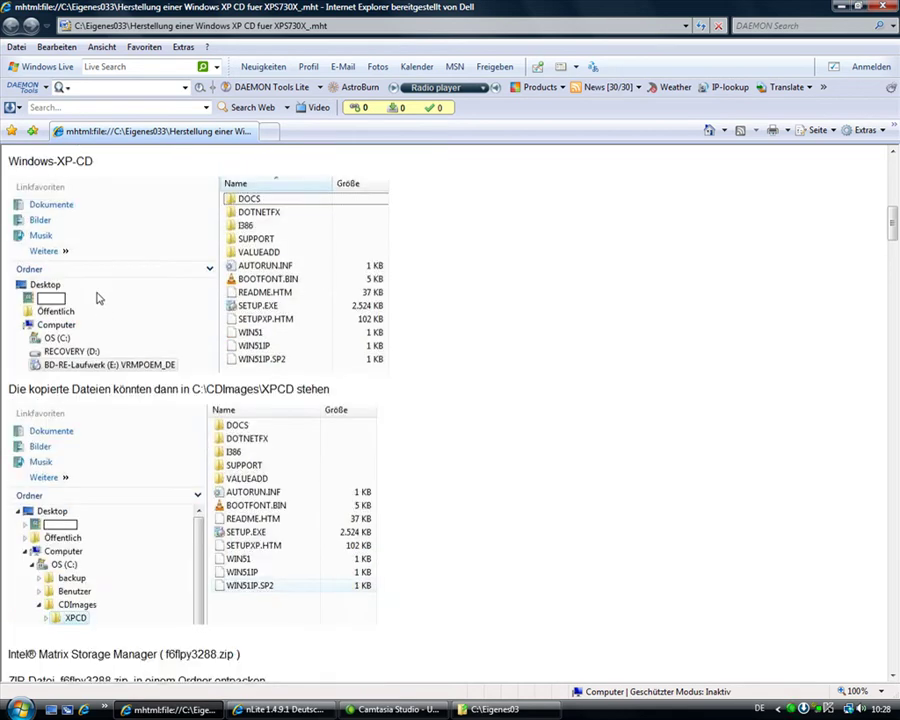
scroll(60, 198, "up", 2)
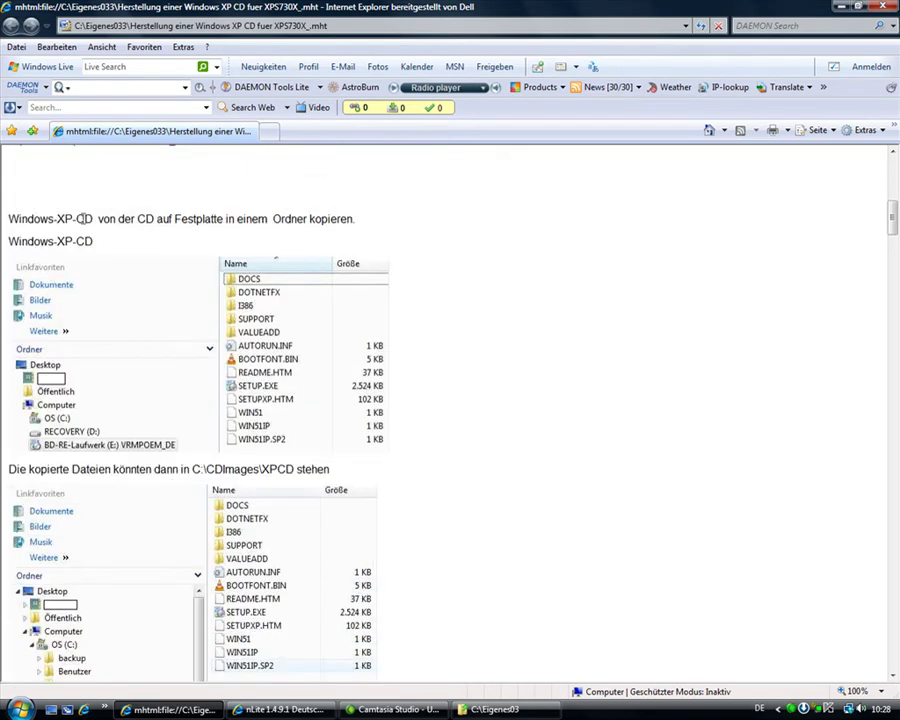
scroll(451, 383, "down", 2)
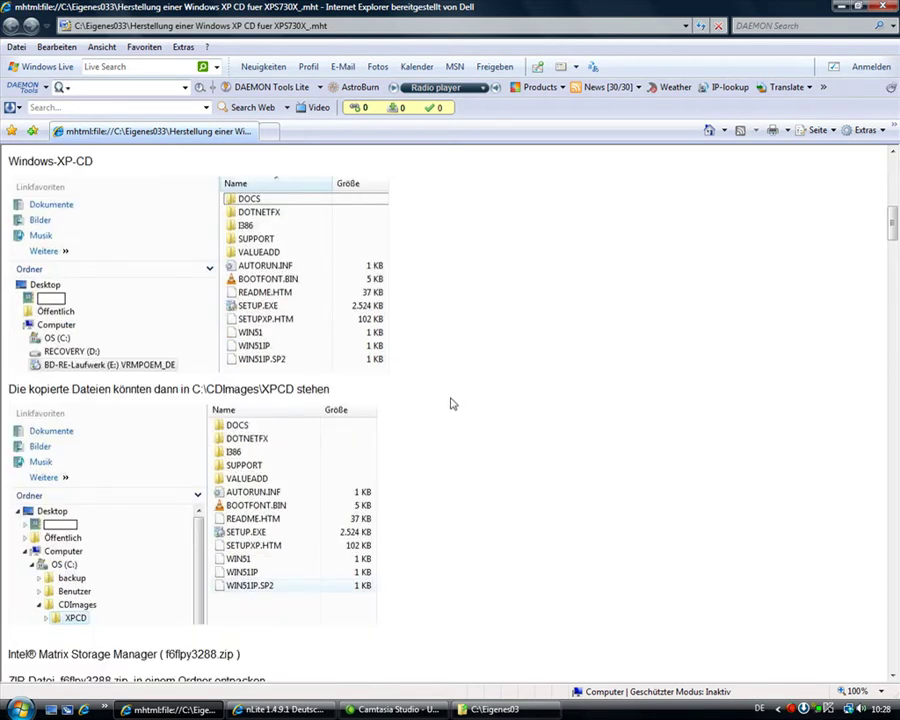
Step: In a new Windows Explorer window, copy all files and folders from the Windows XP CD in drive E: to C:\CDImages\XPCD
key("super+e")
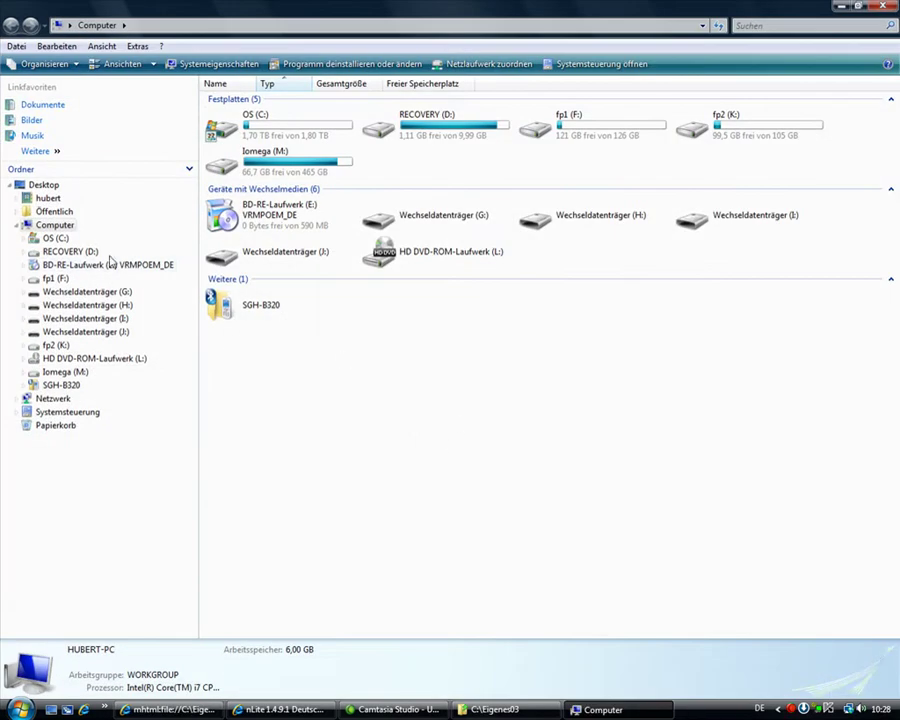
left_click(24, 239)
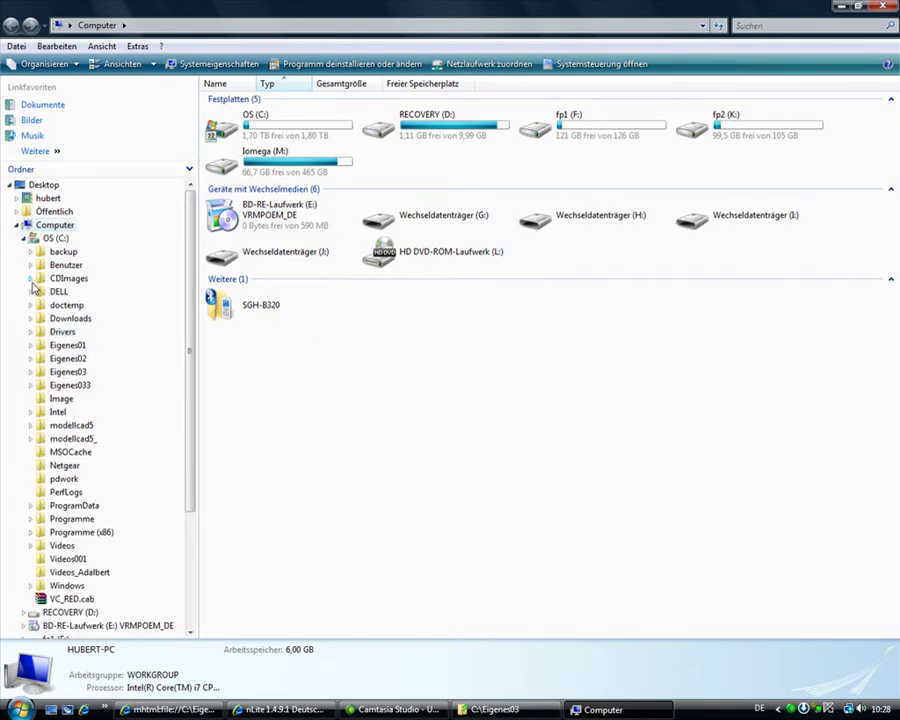
left_click(30, 278)
scroll(123, 533, "down", 2)
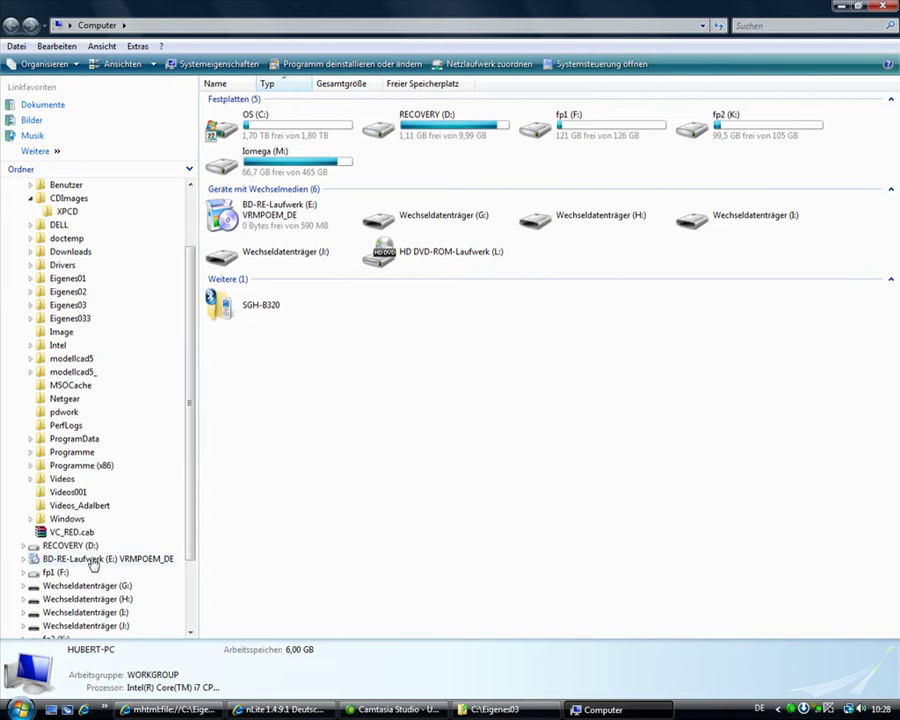
left_click(90, 560)
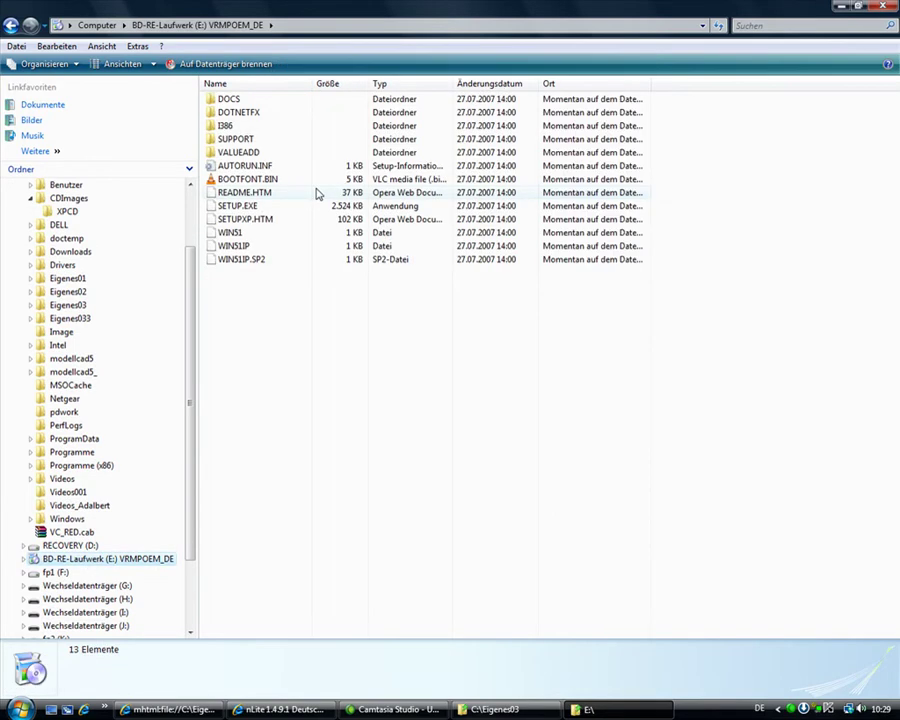
left_click(228, 99)
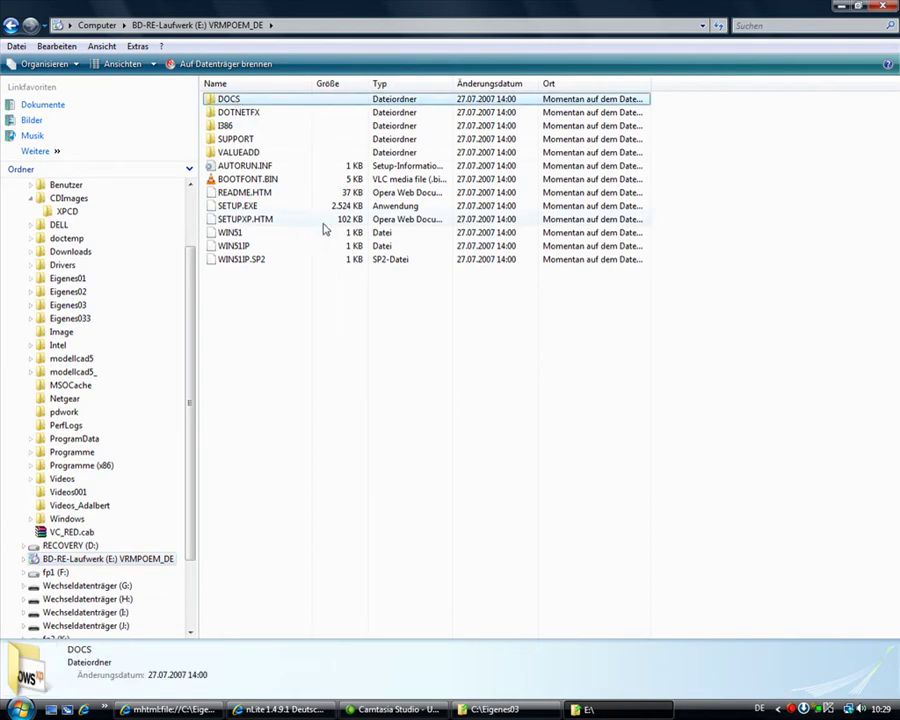
left_click(246, 260, "shift")
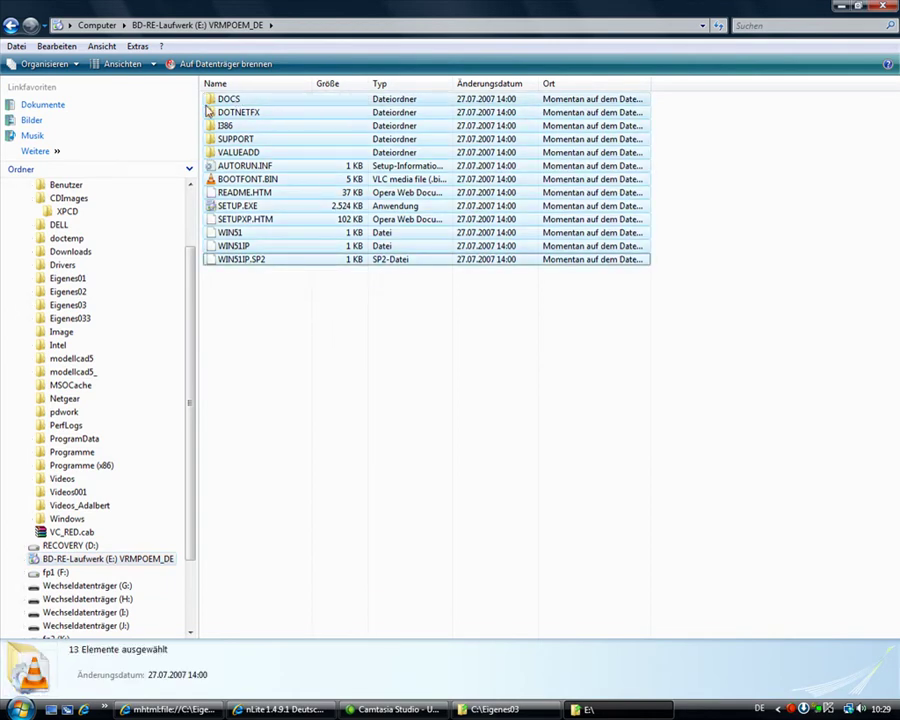
left_click_drag(210, 101, 98, 218)
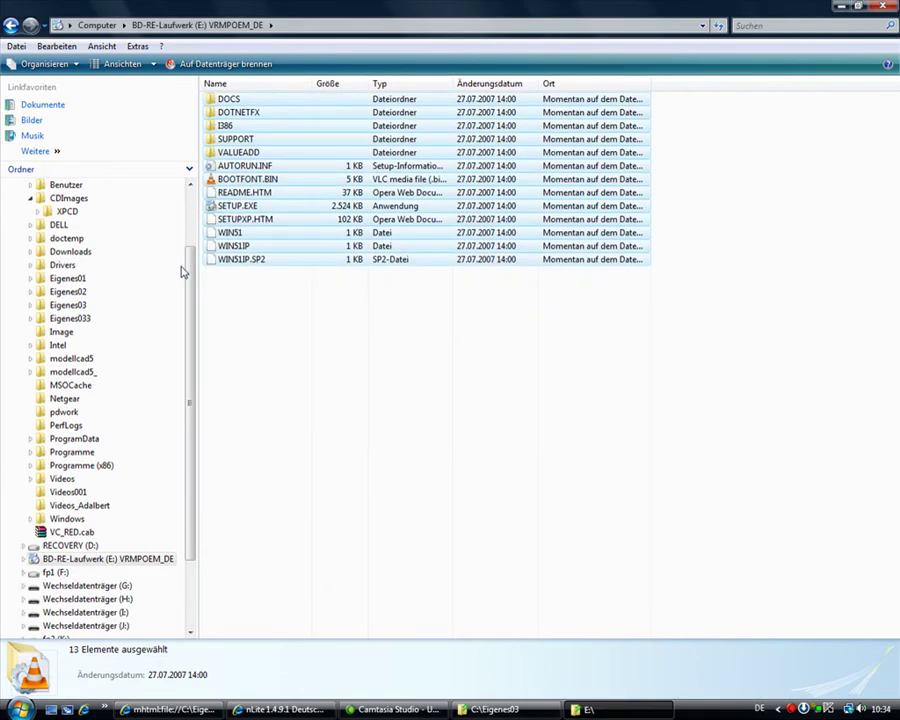
Step: Open the XPCD folder under C:\CDImages to check the copied CD contents
left_click_drag(190, 273, 190, 193)
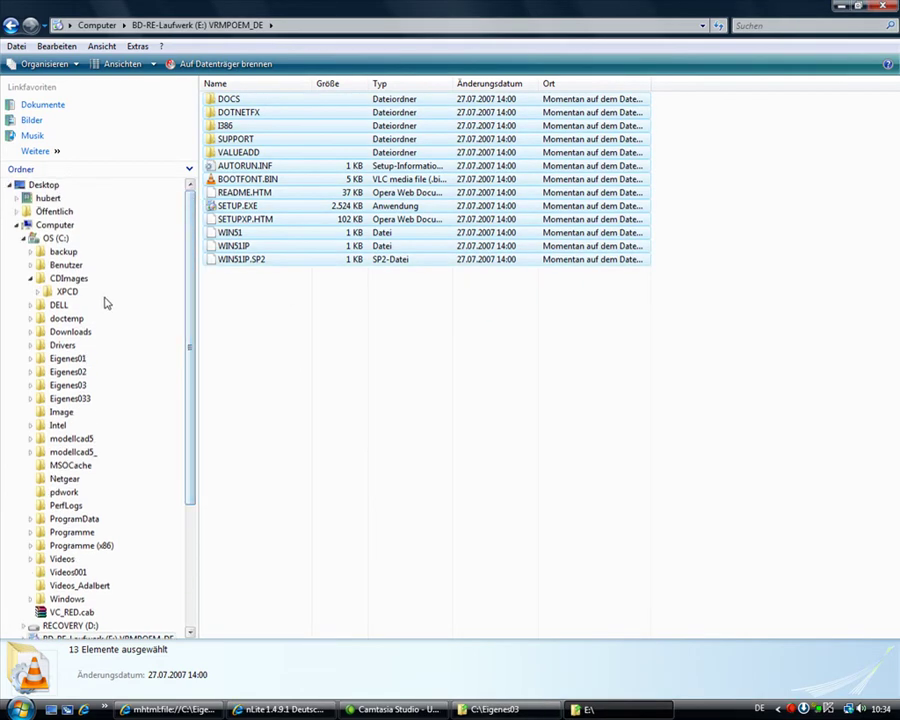
left_click(68, 279)
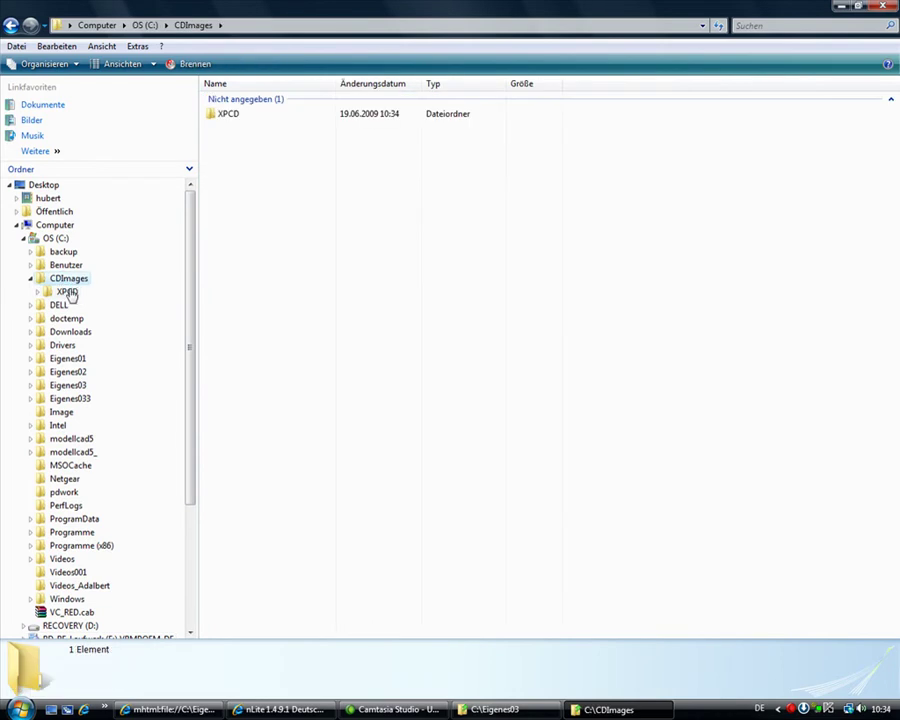
left_click(67, 291)
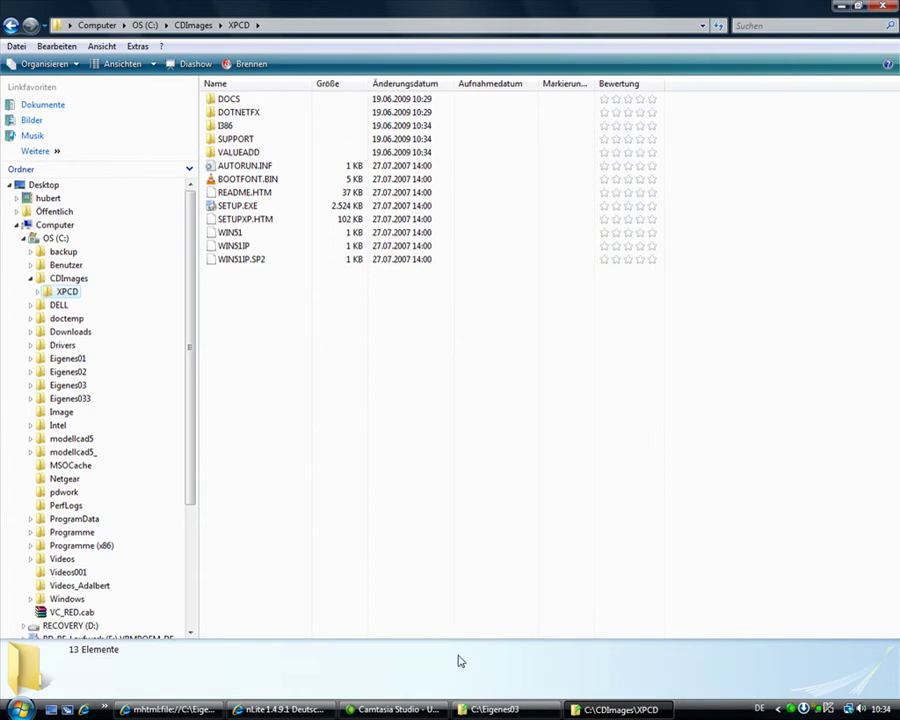
Step: Extract all files of f6flpy3288(1).zip in Eigenes03 into the Treiber folder and open that folder to check them
left_click(495, 708)
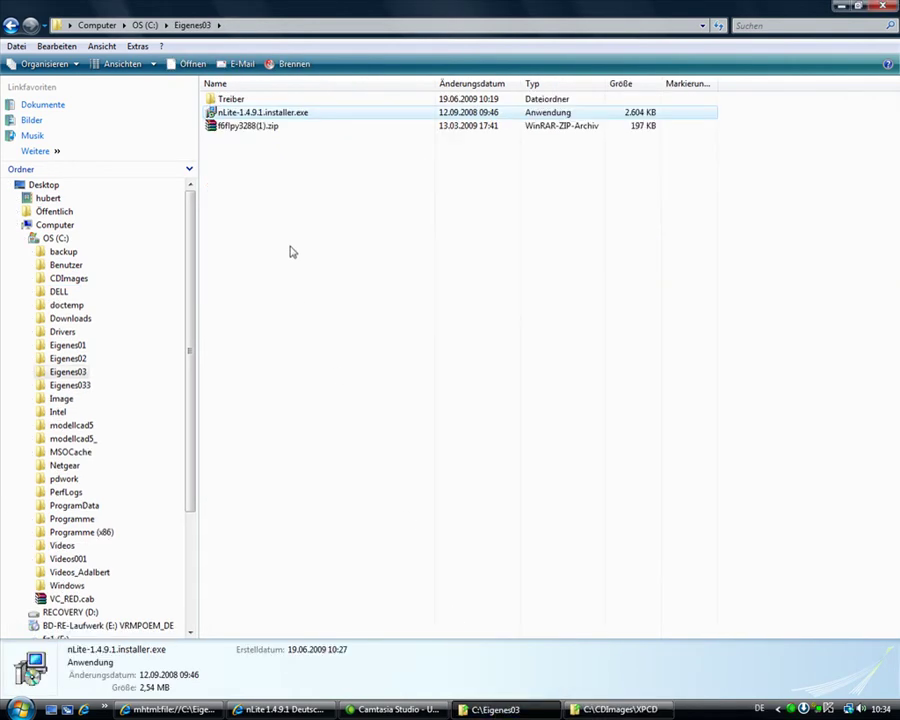
double_click(246, 127)
left_click(168, 380)
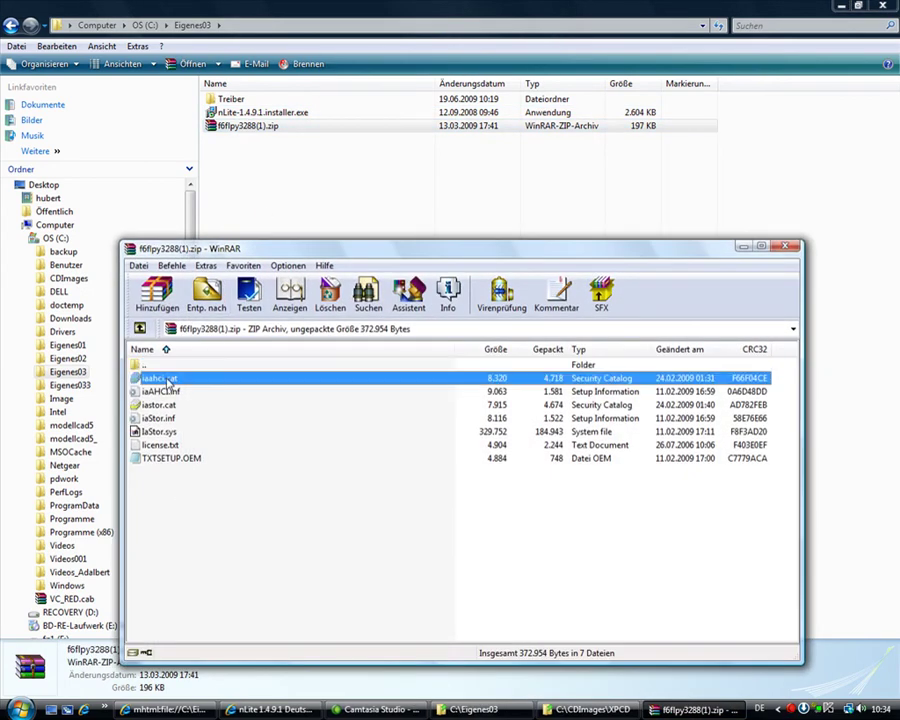
left_click(175, 460, "shift")
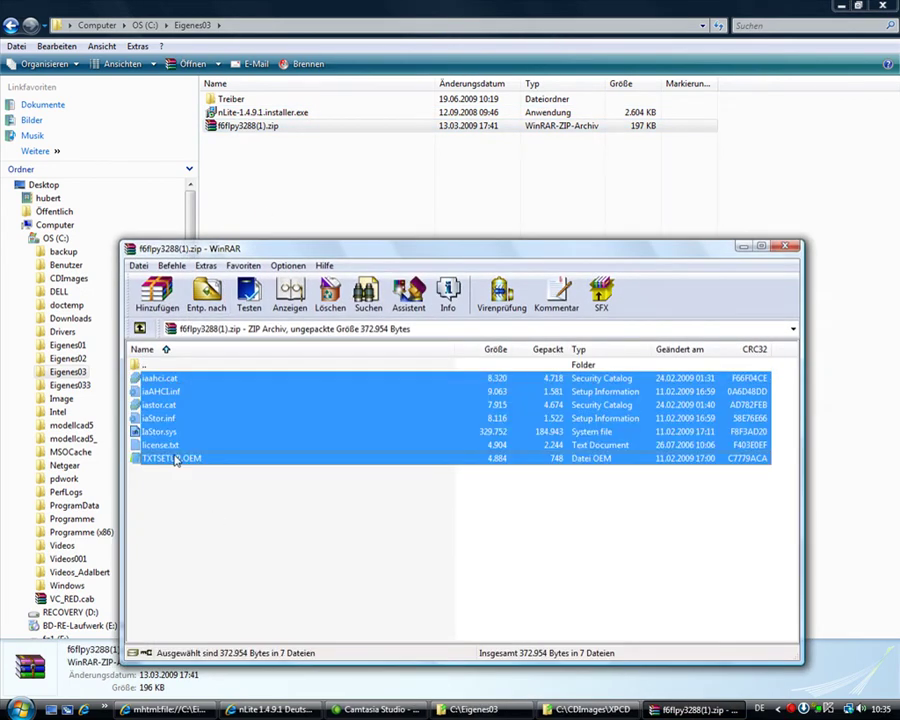
left_click_drag(157, 381, 230, 101)
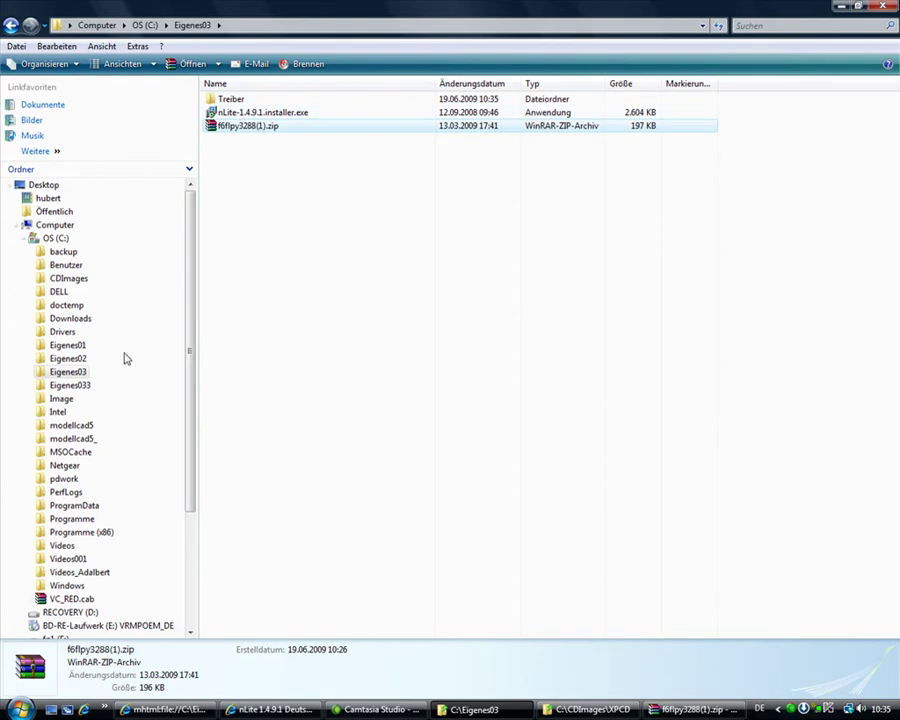
left_click(60, 371)
left_click(69, 384)
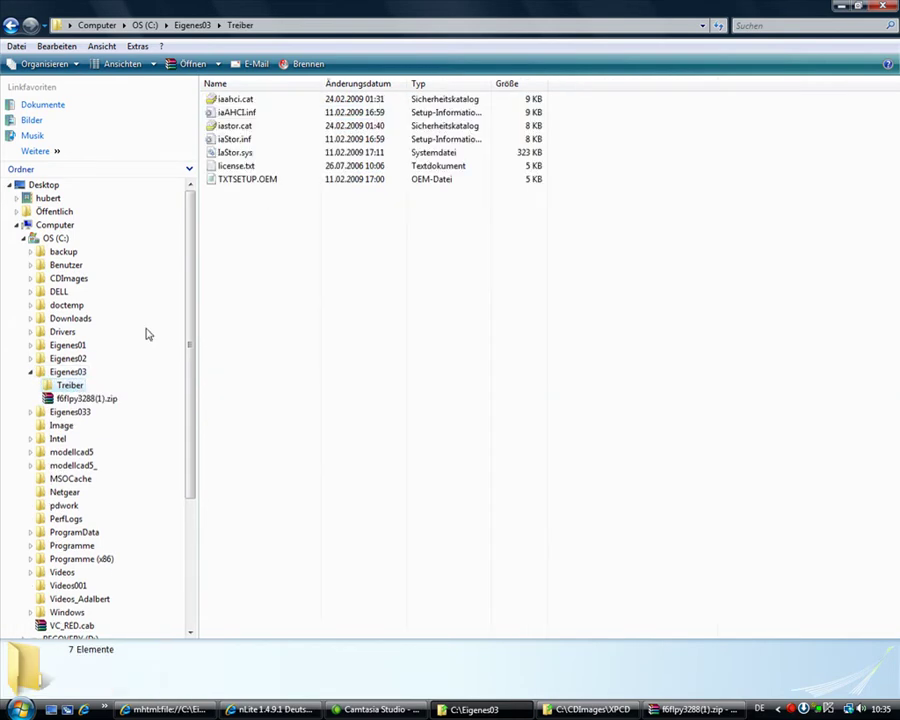
Step: Switch back to the XP CD guide and read its sections on unpacking the Intel driver archive and starting nLite
mouse_move(148, 712)
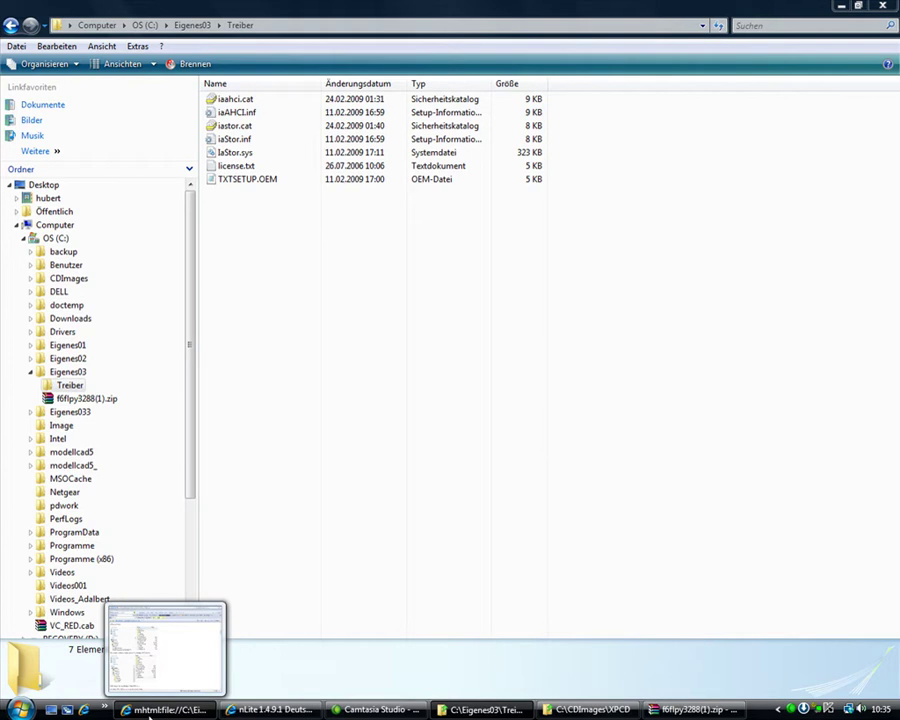
left_click(148, 712)
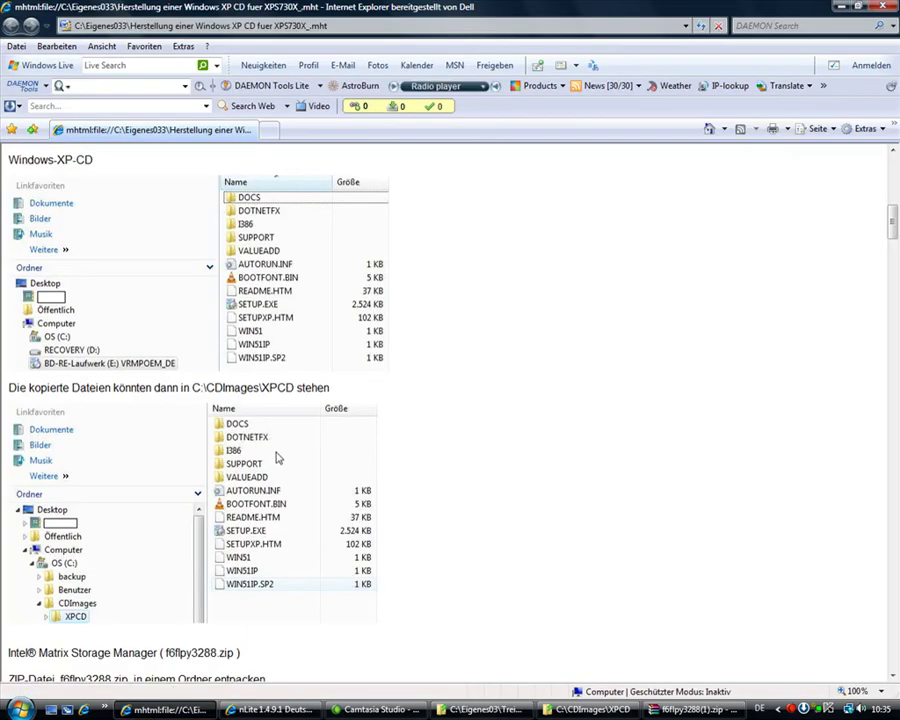
scroll(278, 457, "down", 3)
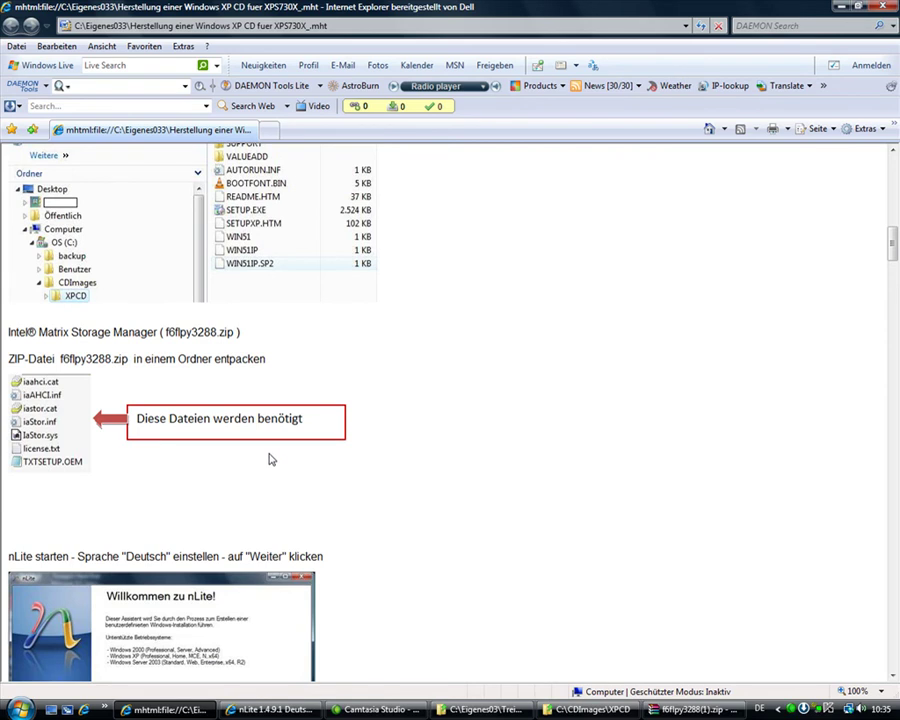
scroll(268, 459, "down", 8)
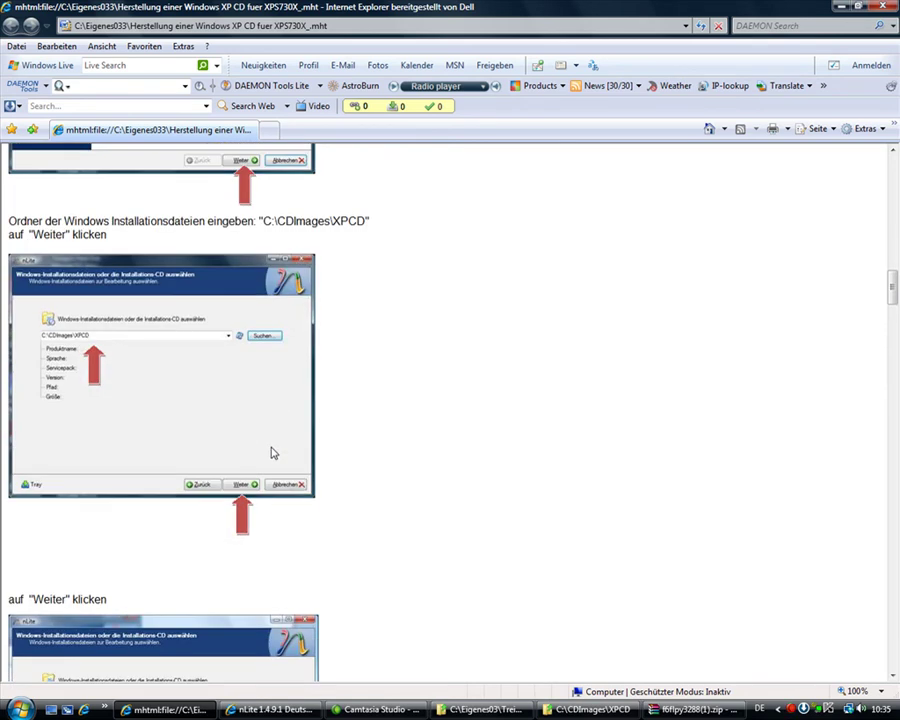
scroll(272, 453, "down", 2)
scroll(272, 453, "down", 2)
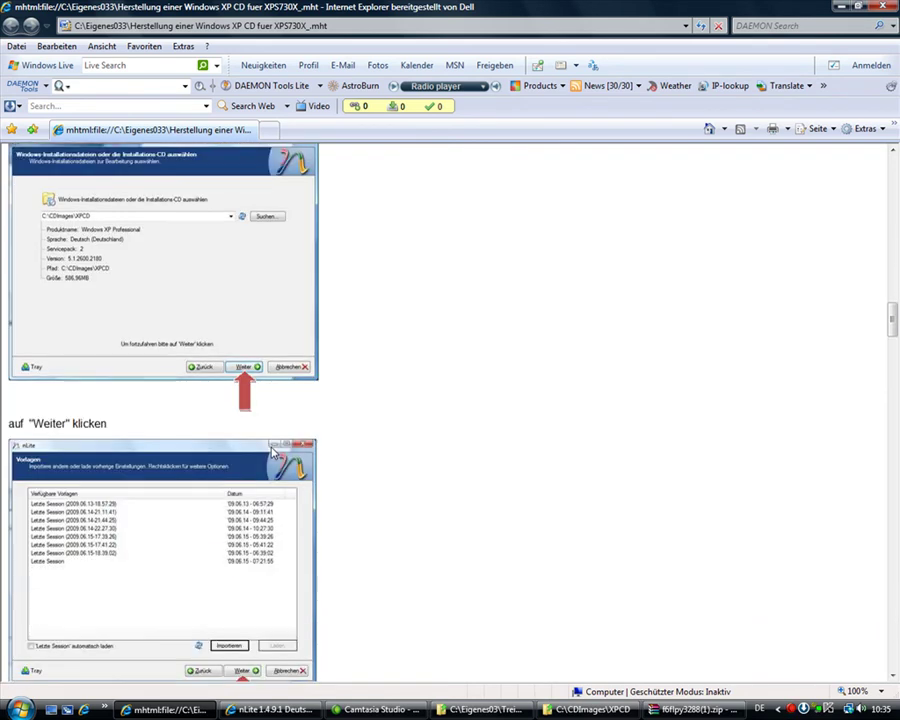
scroll(272, 453, "up", 15)
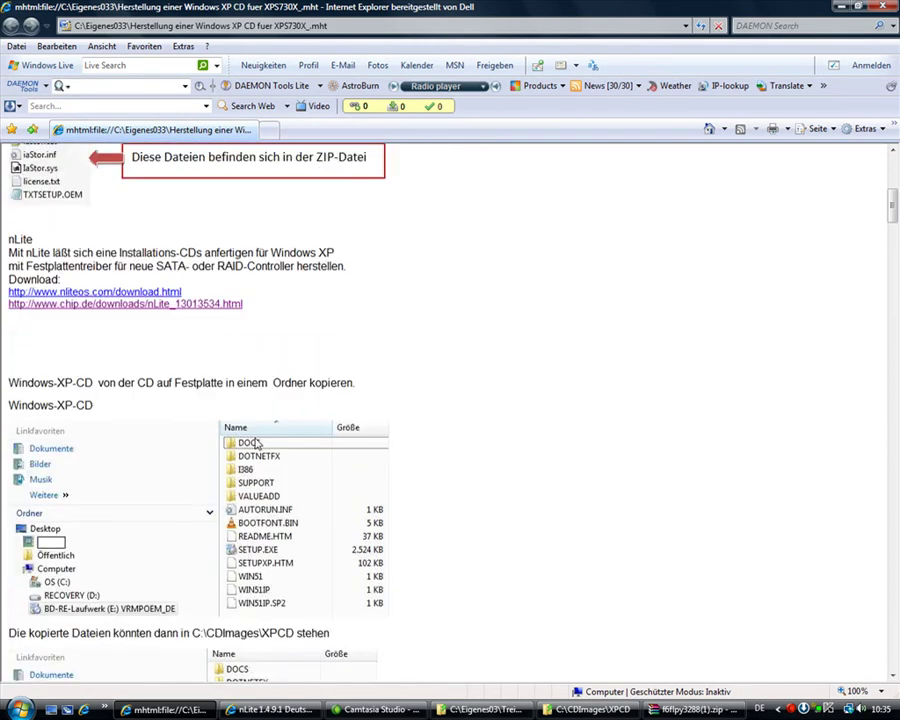
scroll(257, 443, "down", 5)
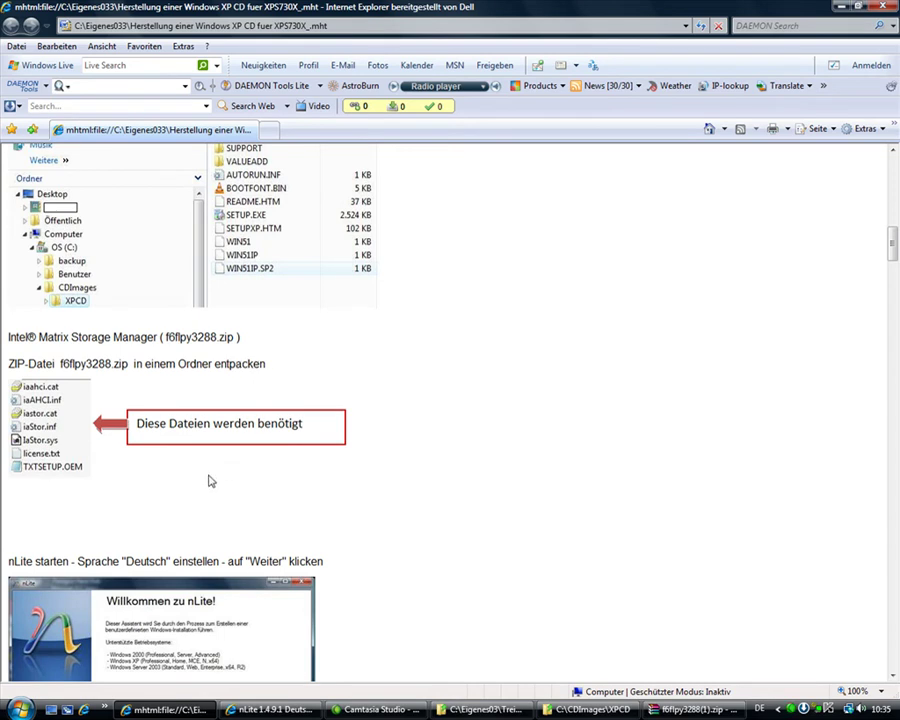
scroll(205, 473, "down", 5)
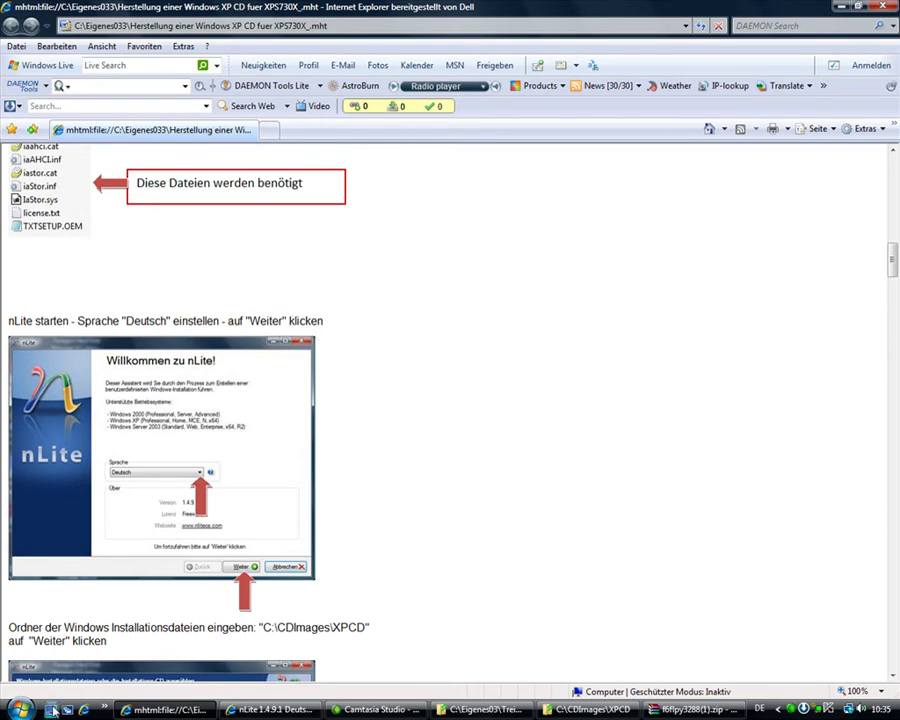
Step: Launch nLite from the desktop, choose Deutsch as its language and continue to the Windows installation files page
left_click(51, 710)
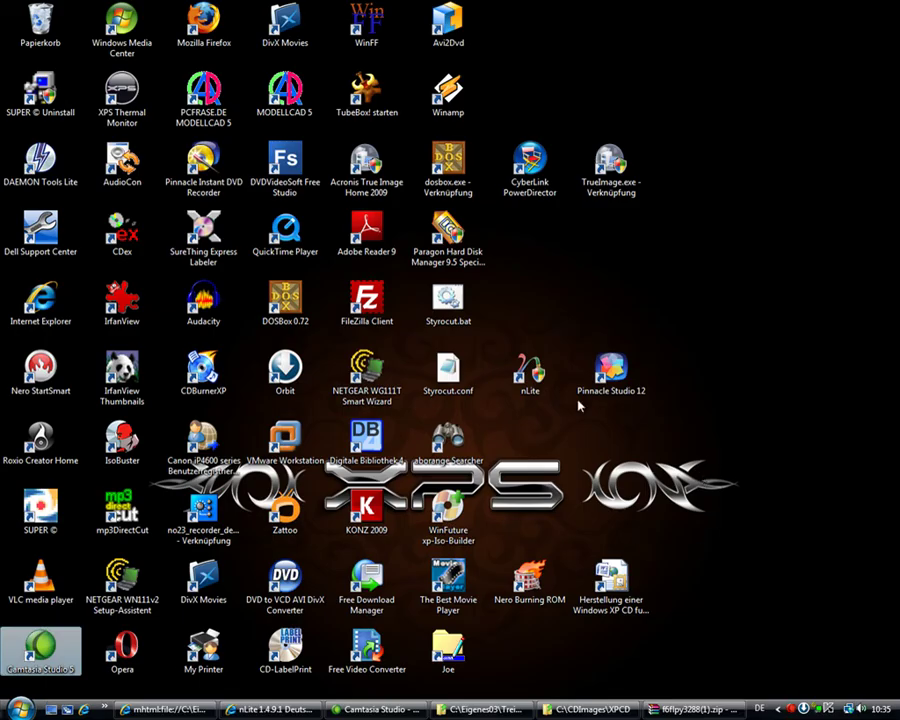
double_click(530, 372)
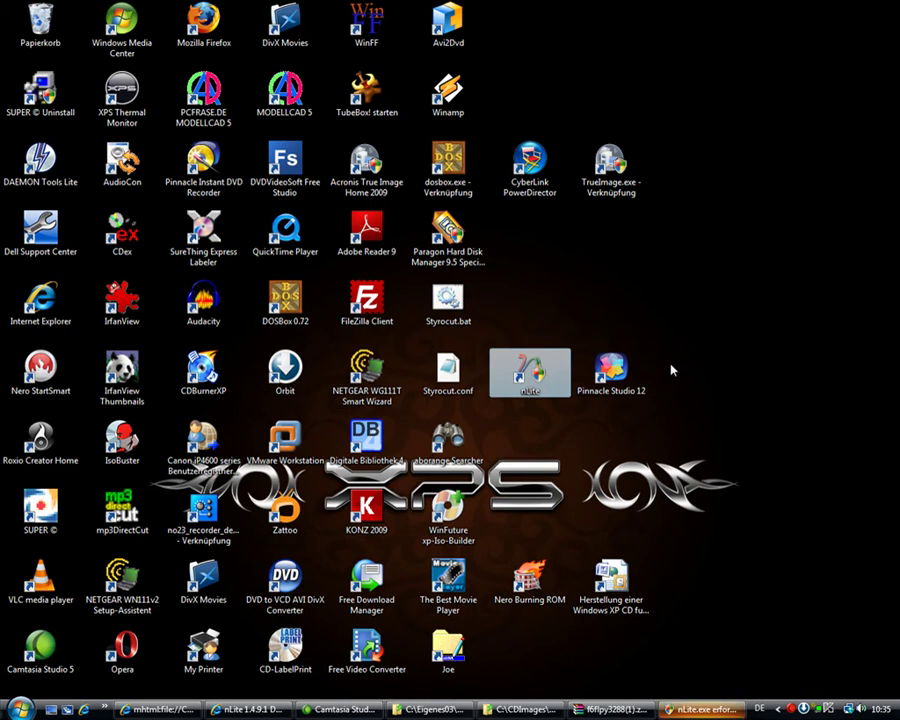
left_click(697, 710)
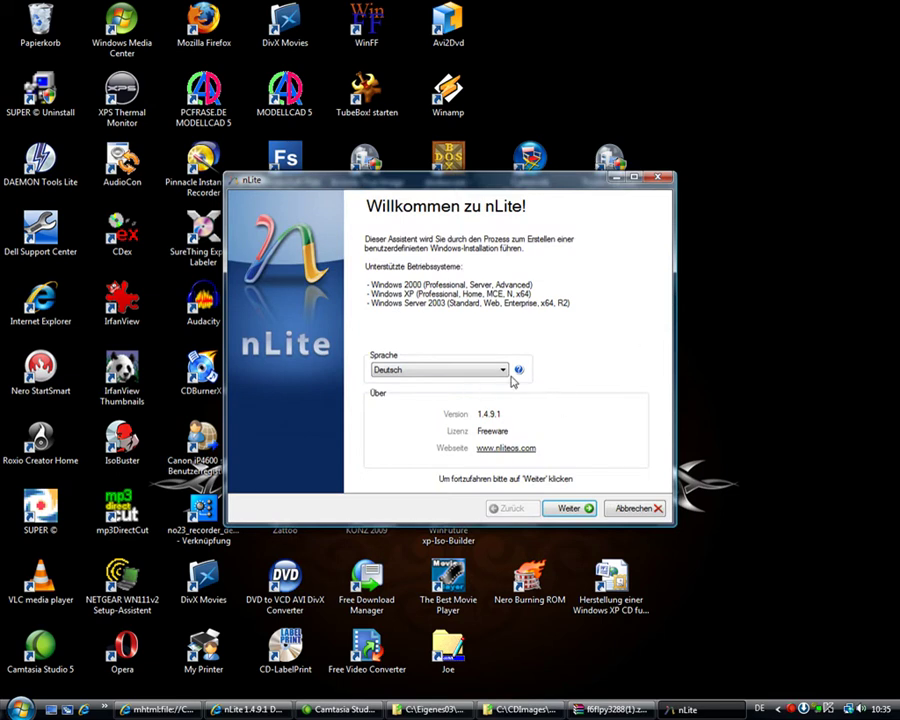
left_click(503, 370)
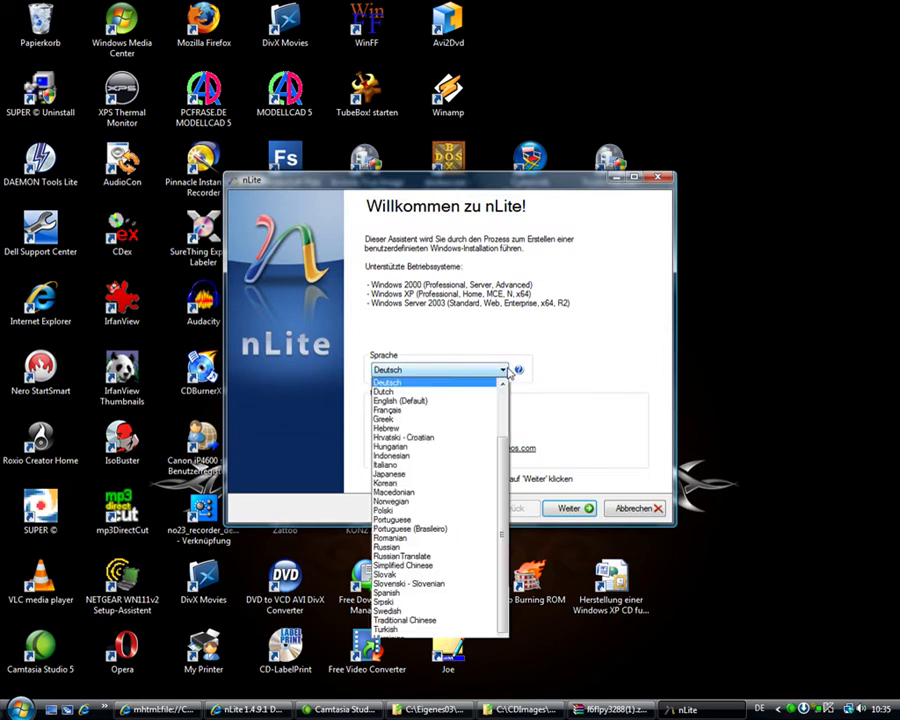
left_click(432, 384)
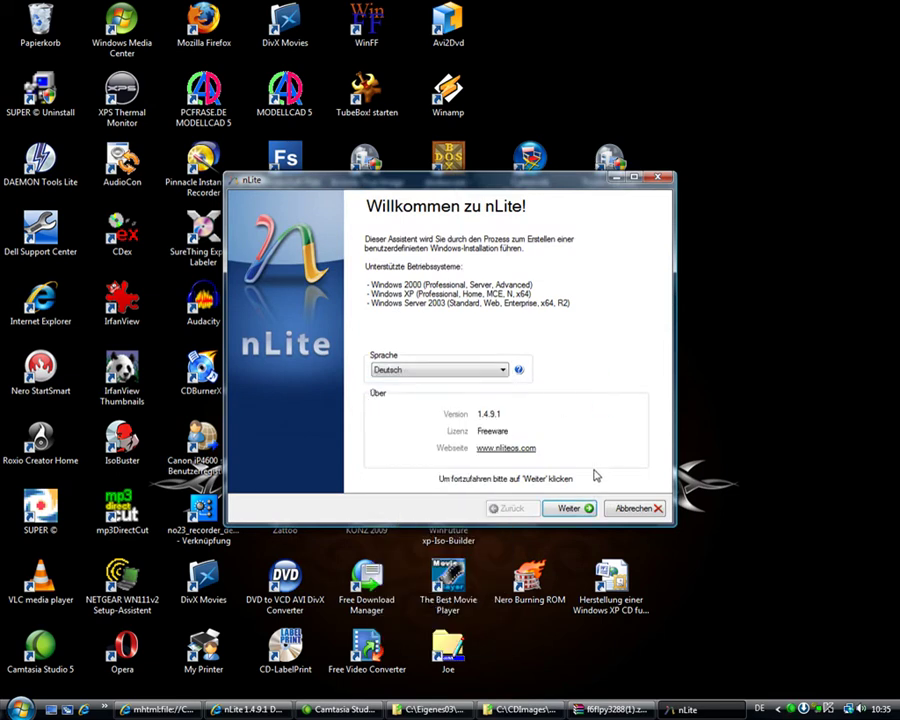
left_click(566, 509)
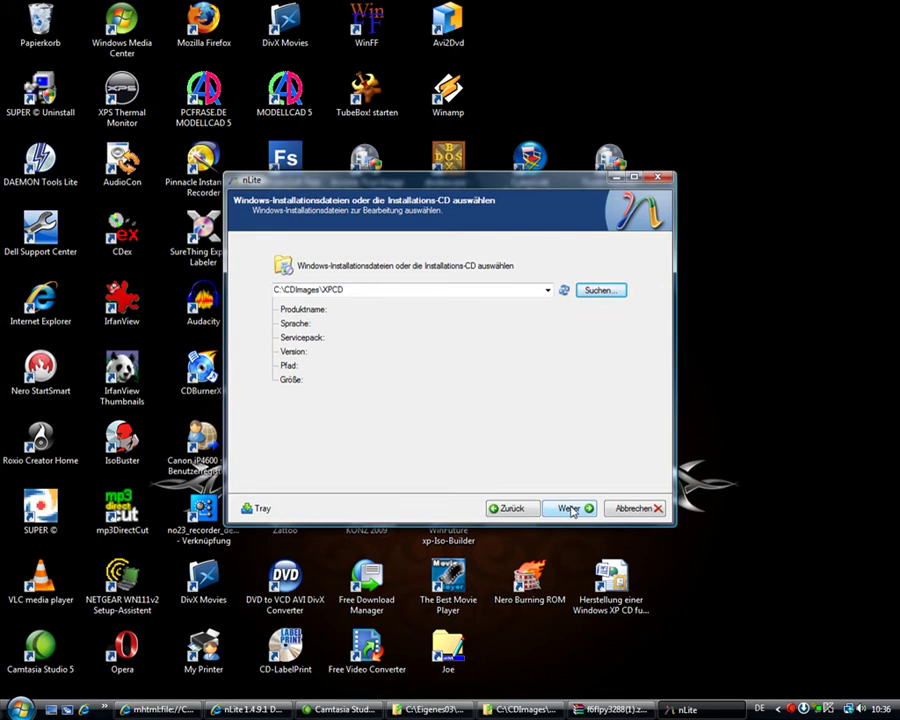
Step: Load the Windows installation files from C:\CDImages\XPCD and continue past the presets page without loading an earlier session
left_click(569, 509)
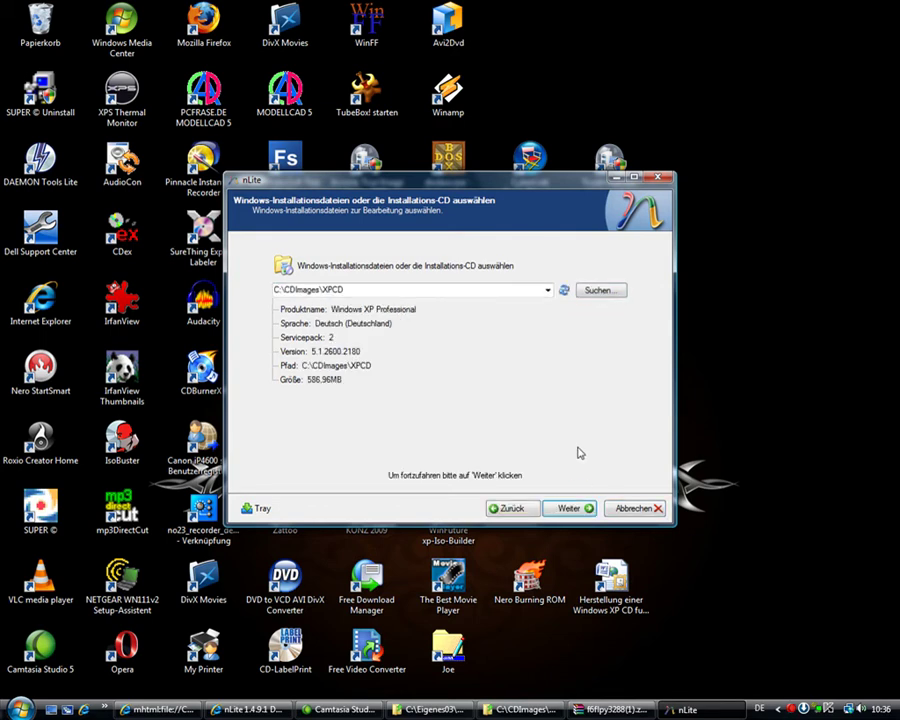
left_click(568, 508)
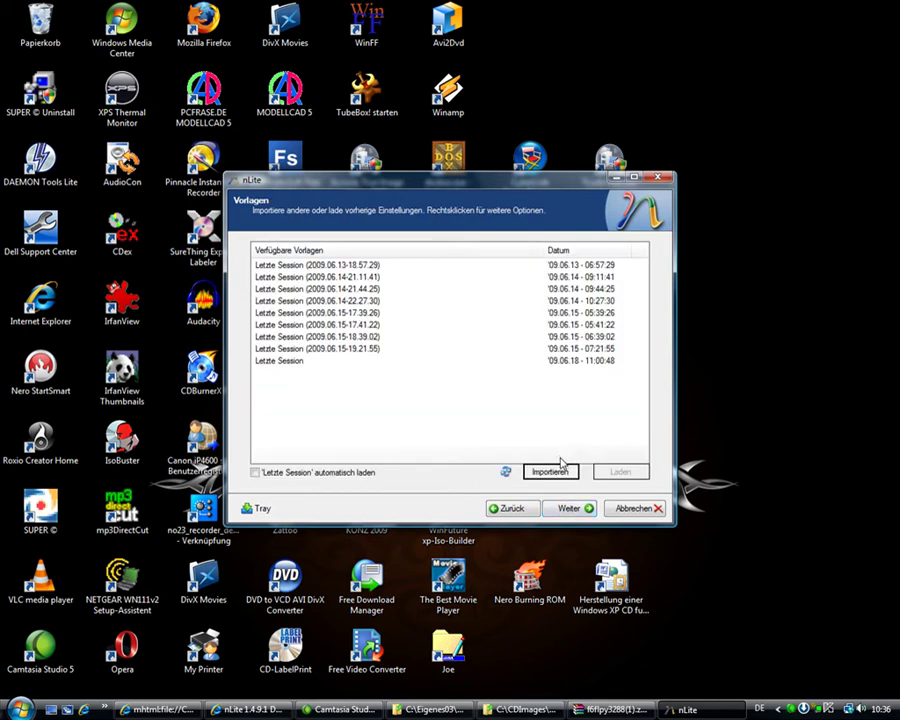
left_click(569, 509)
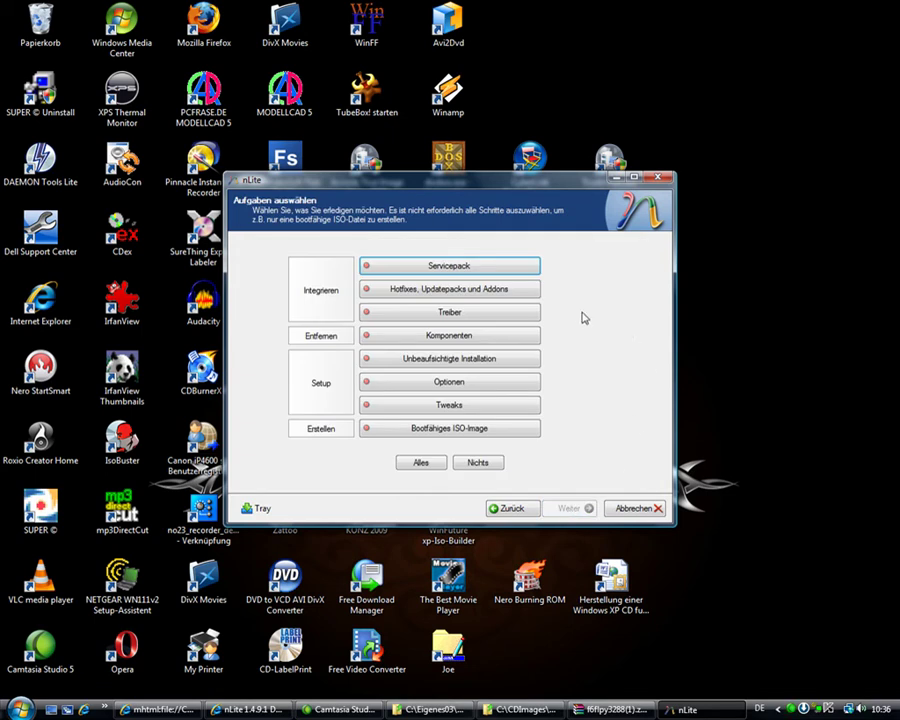
Step: Select the tasks Treiber and Bootfähiges ISO-Image and continue to the driver integration page
left_click(492, 317)
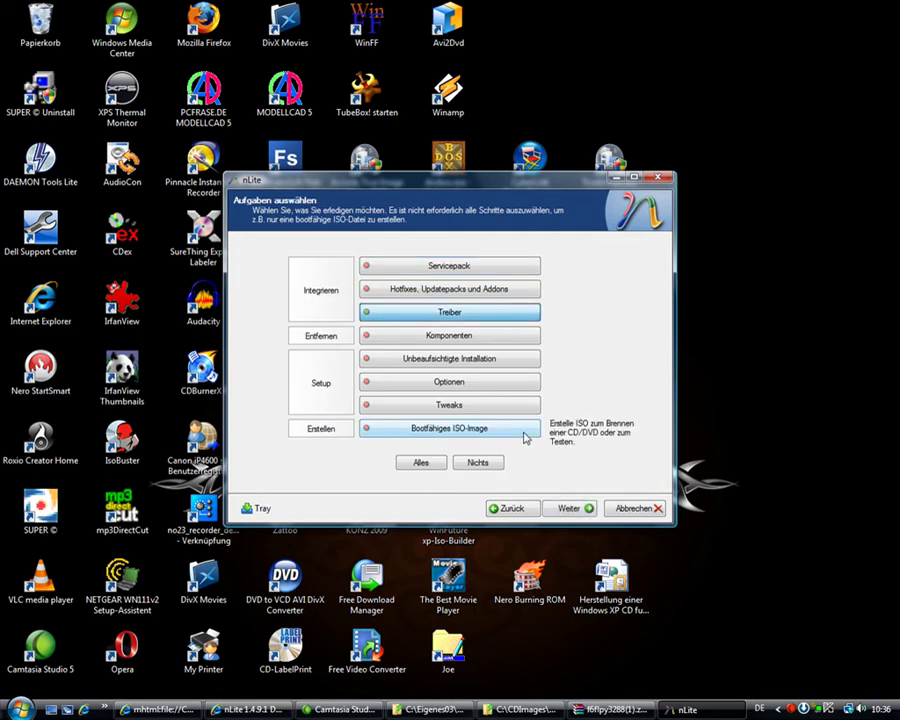
left_click(524, 433)
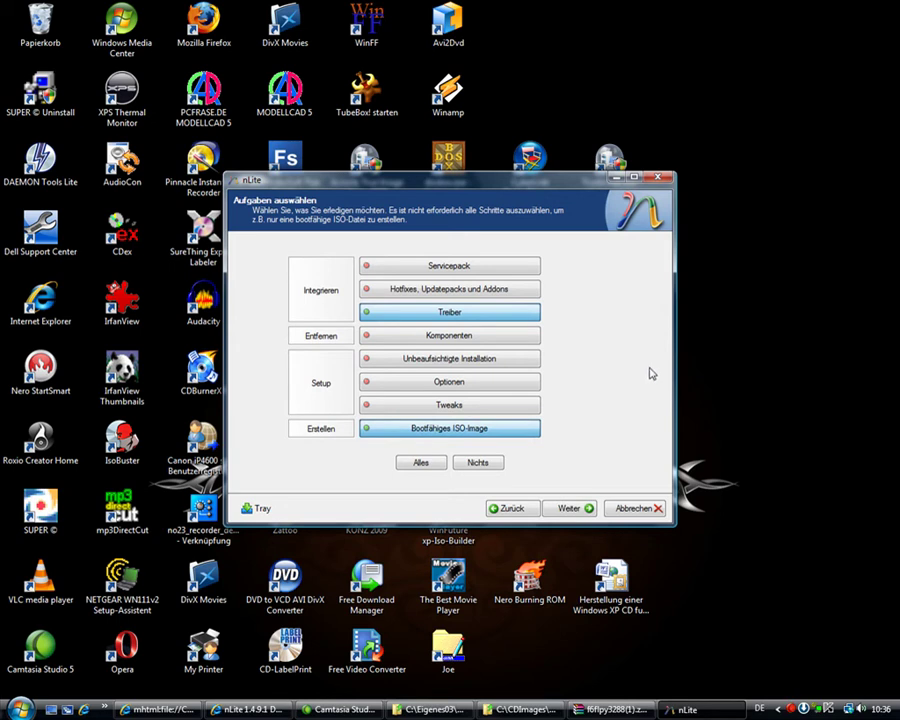
left_click(572, 508)
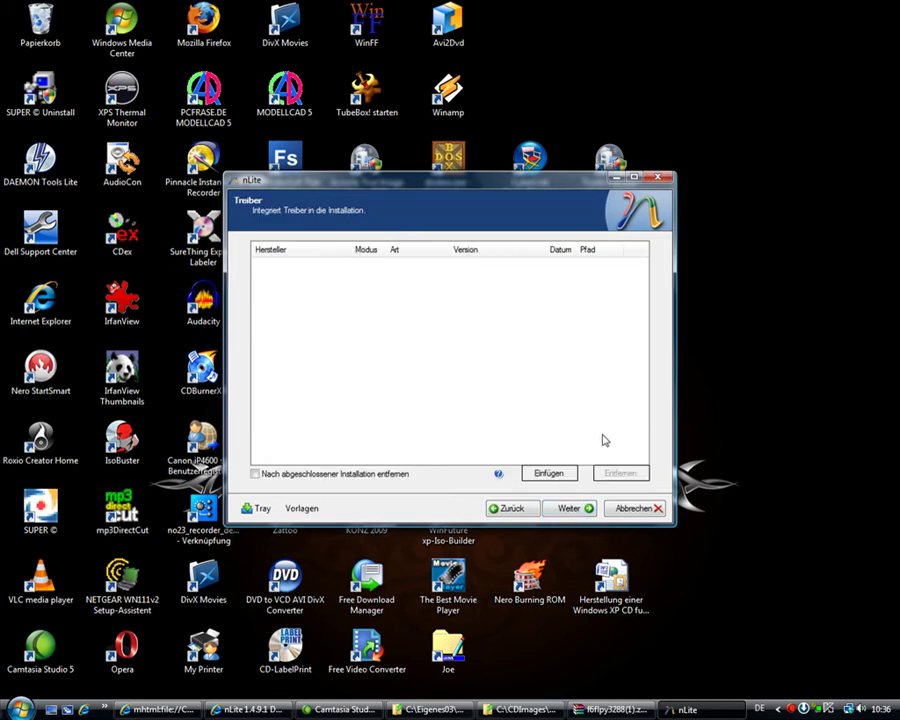
Step: Insert a single driver using iaStor.inf from the C:\Eigenes03\Treiber folder
left_click(573, 470)
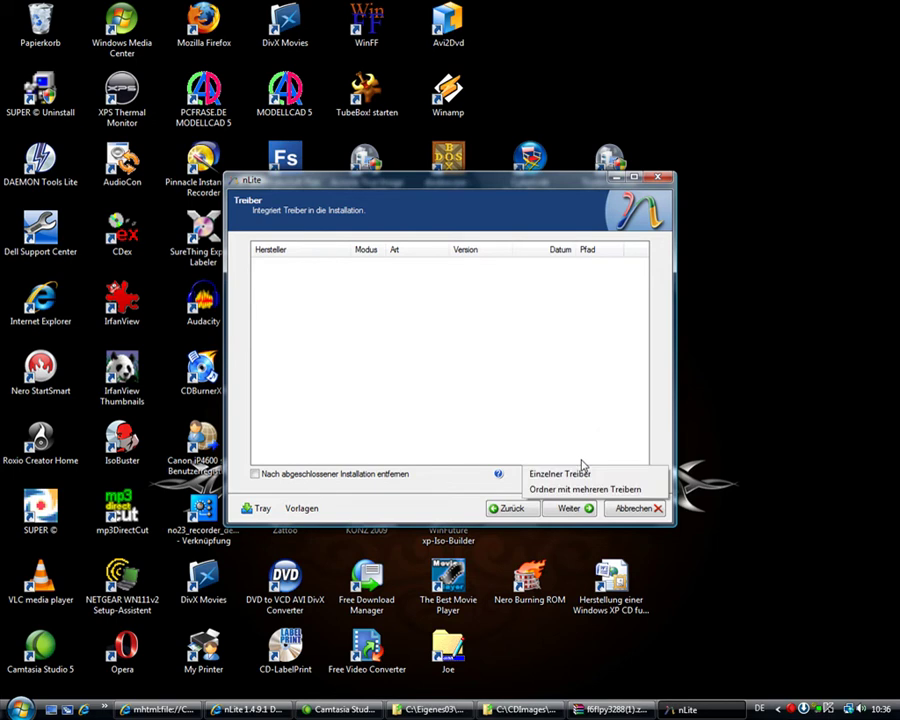
left_click(582, 468)
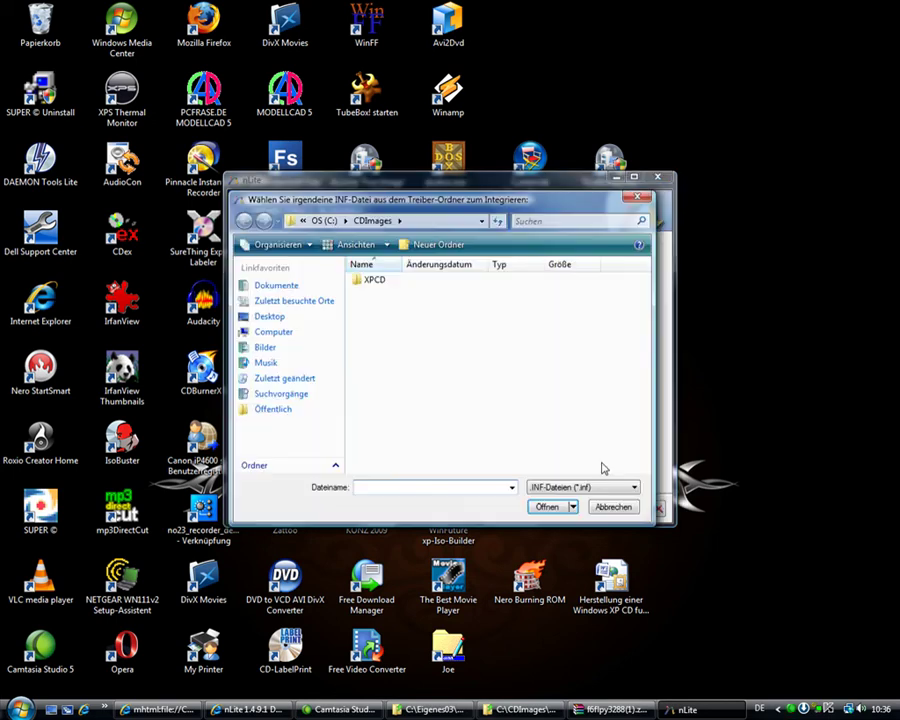
left_click(481, 221)
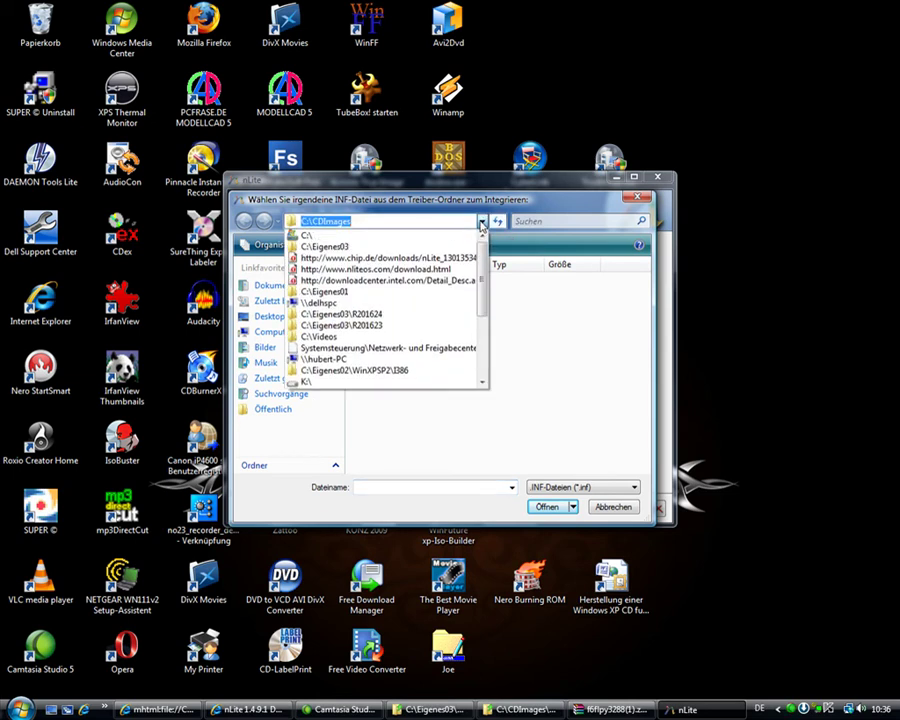
left_click(328, 246)
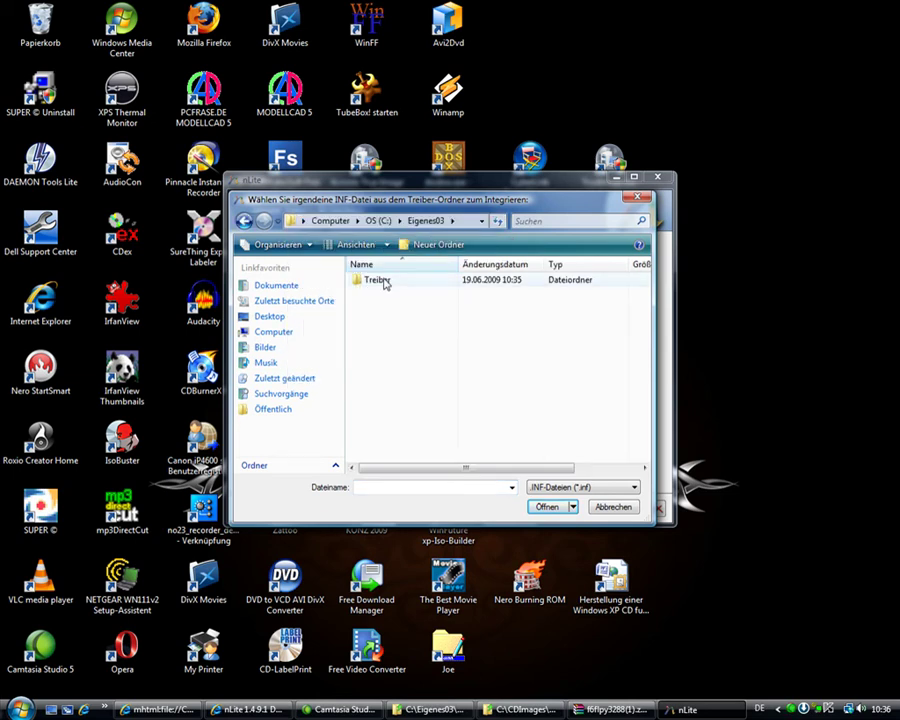
double_click(380, 281)
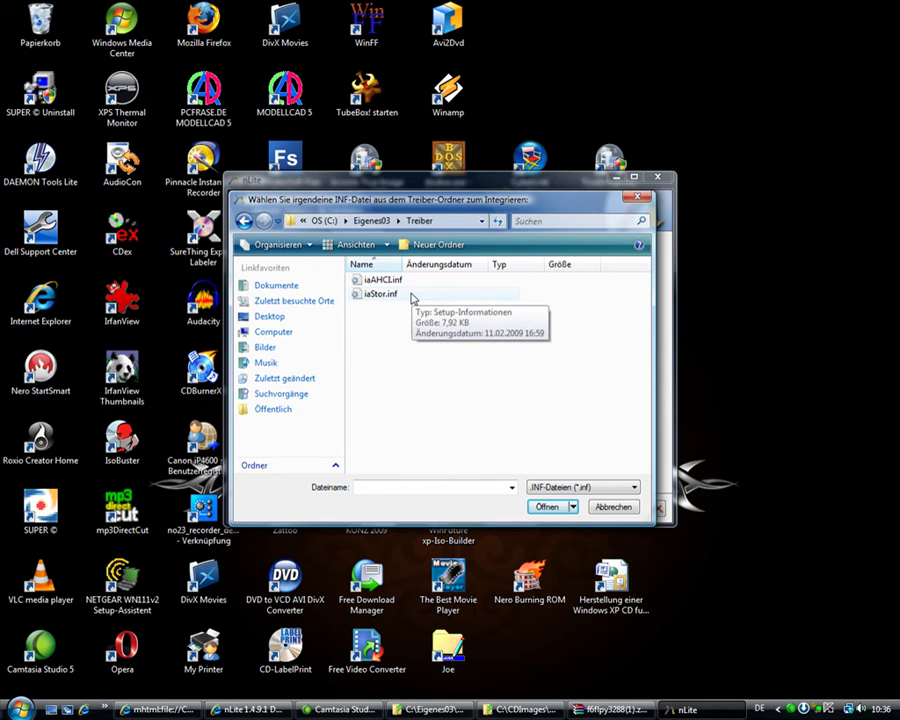
left_click(410, 296)
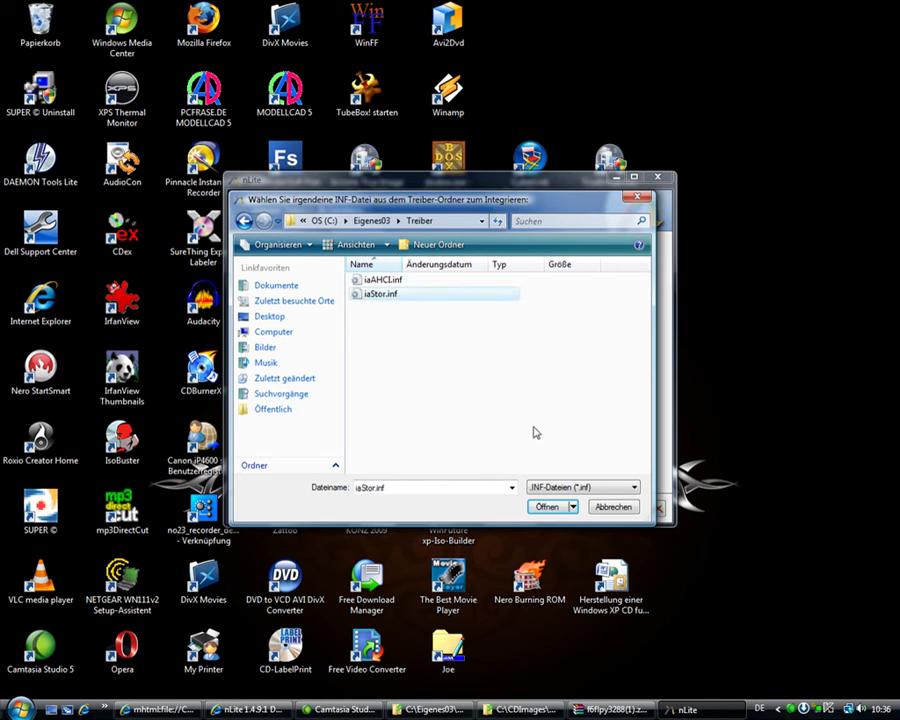
left_click(547, 507)
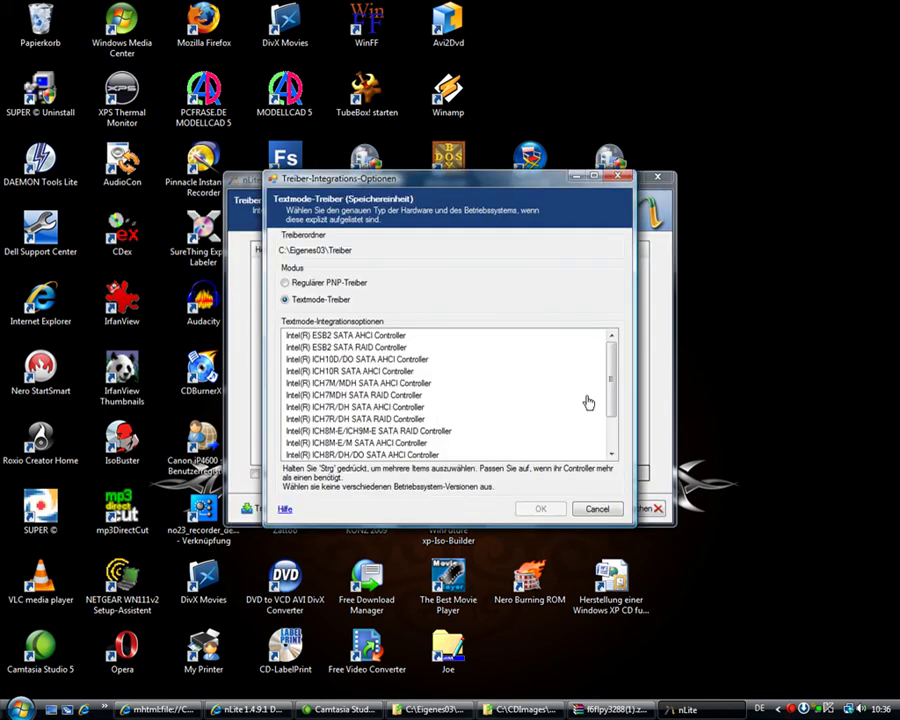
Step: Integrate the Intel(R) ICH8R/ICH9R/ICH10R/DO SATA RAID Controller as the textmode driver
left_click_drag(612, 378, 609, 455)
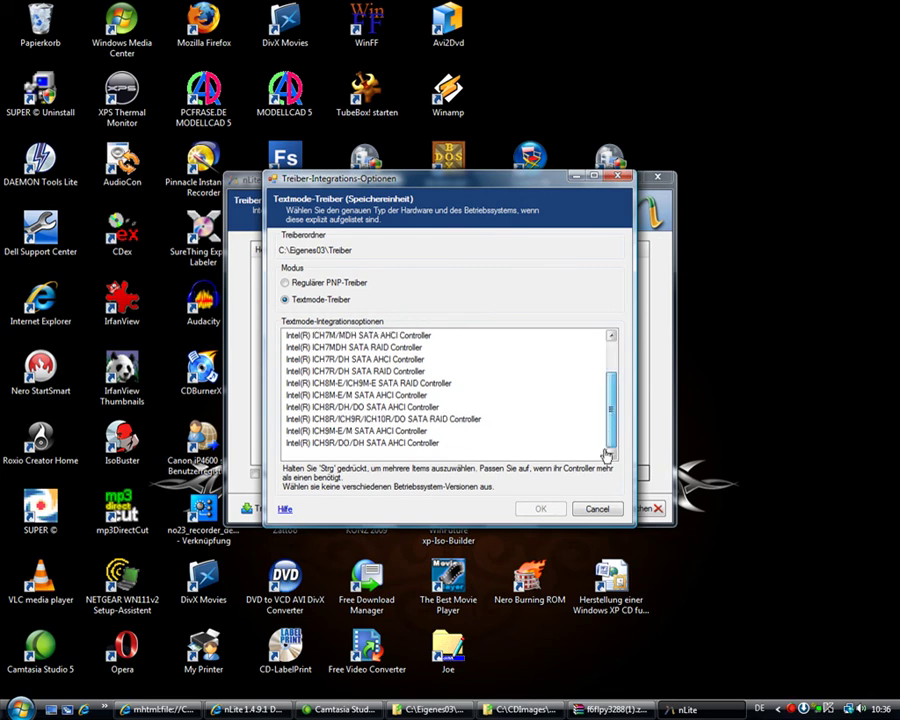
left_click(445, 423)
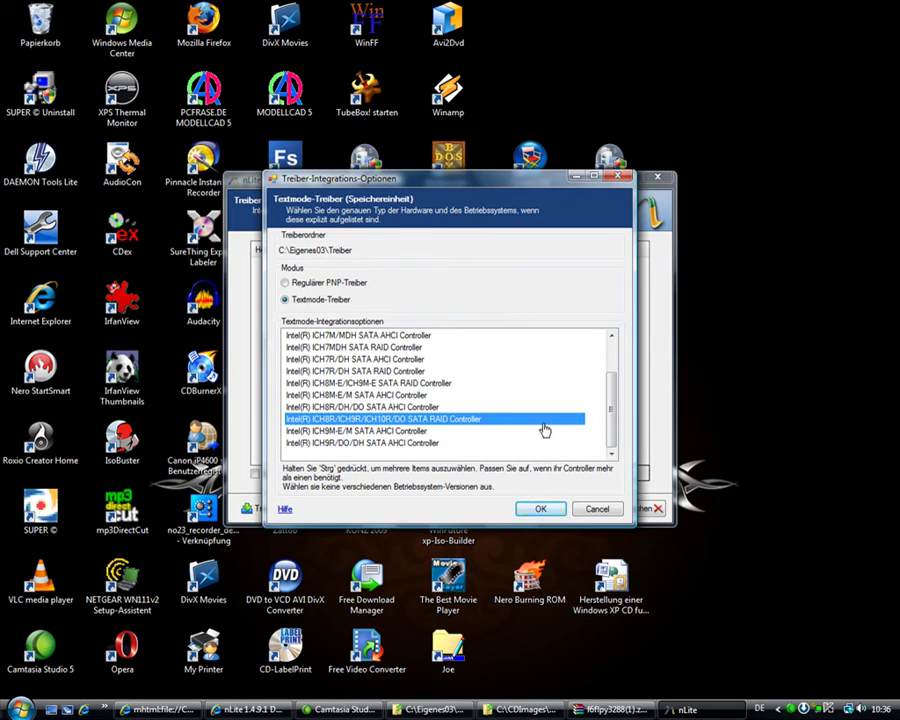
left_click(540, 508)
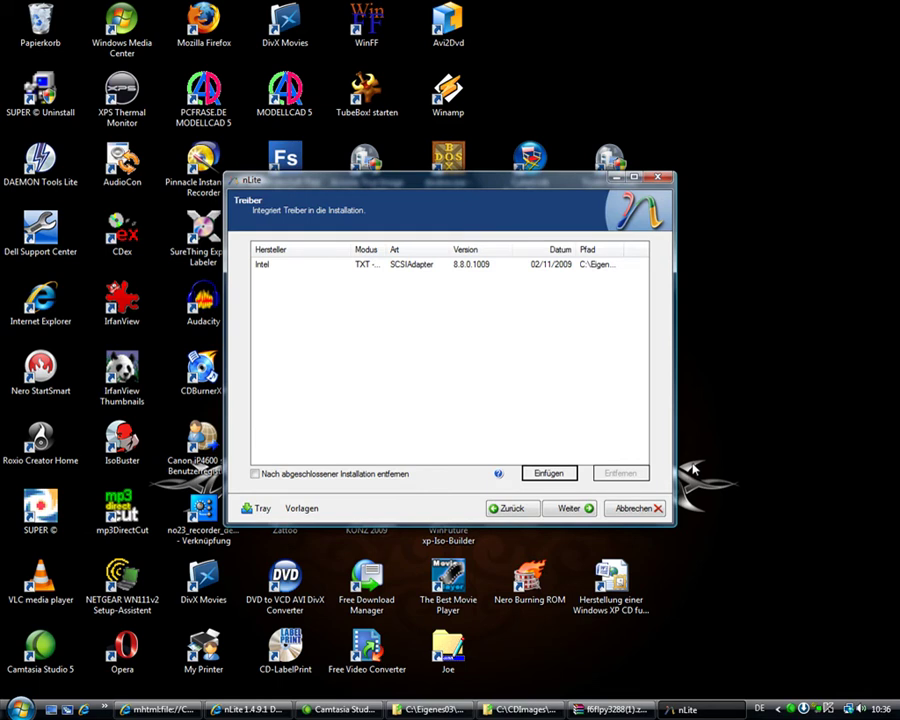
Step: Apply the driver integration to the installation files and continue to the bootable ISO image page
left_click(572, 508)
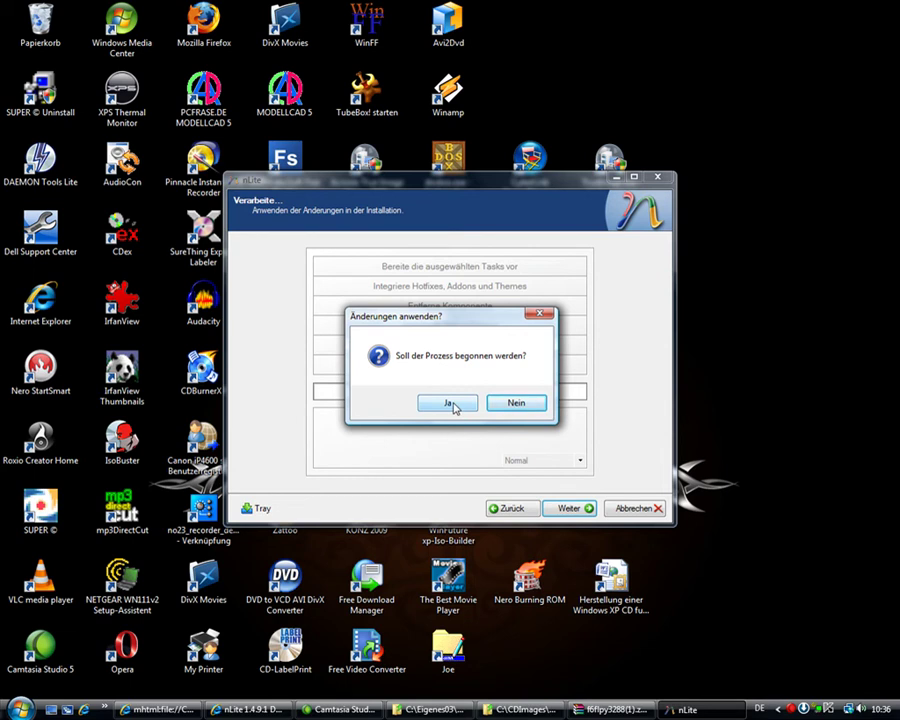
left_click(450, 404)
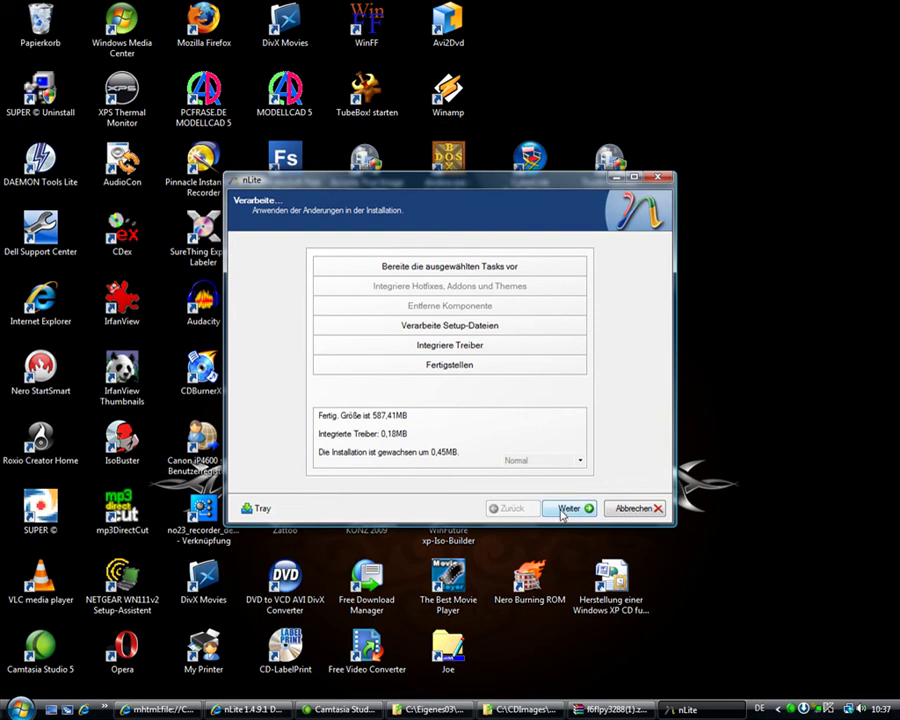
left_click(568, 510)
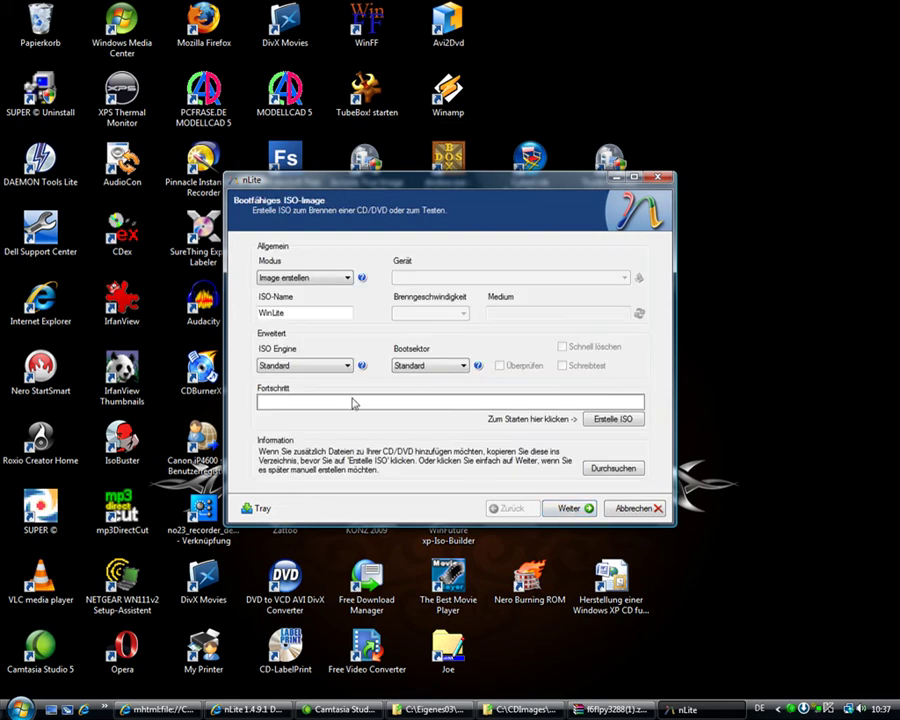
Step: Set the ISO name to WXP_SATA and create the image as WinXPSP2.iso in C:\CDImages
left_click_drag(291, 313, 216, 320)
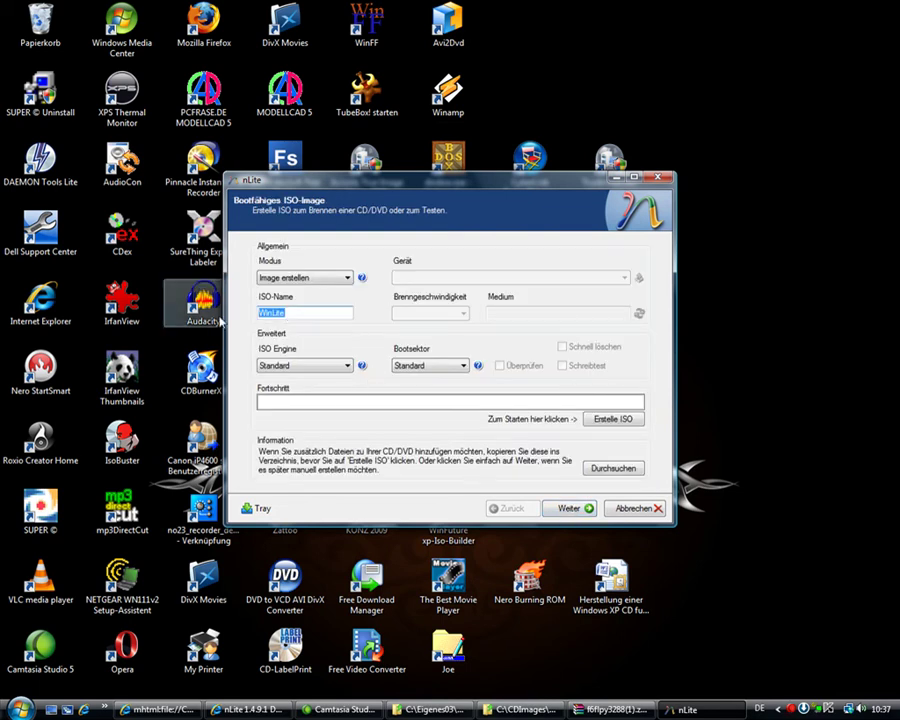
type("WXP_SATA")
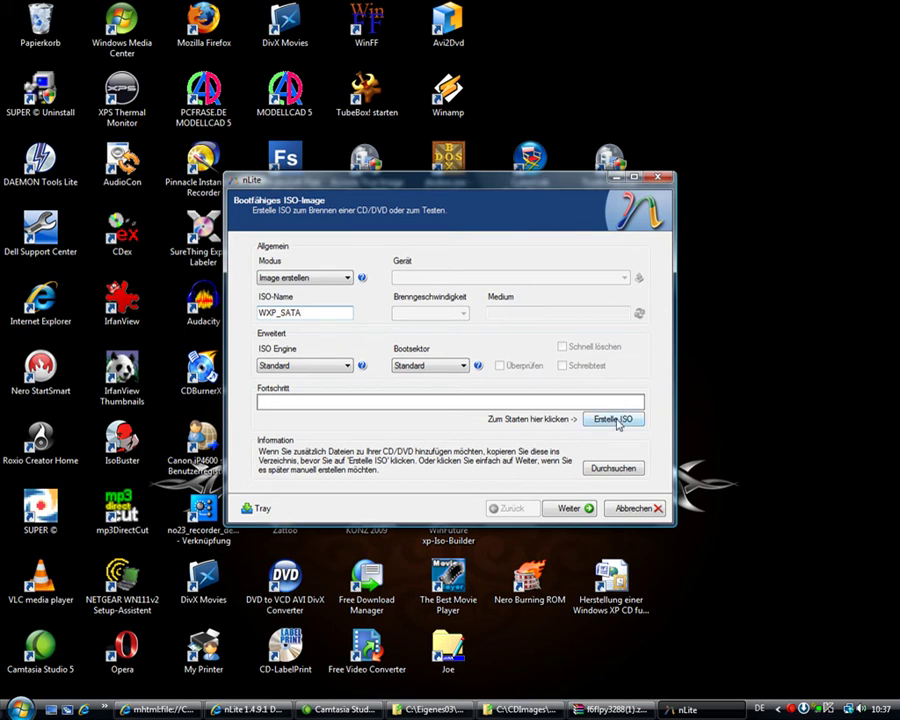
left_click(618, 420)
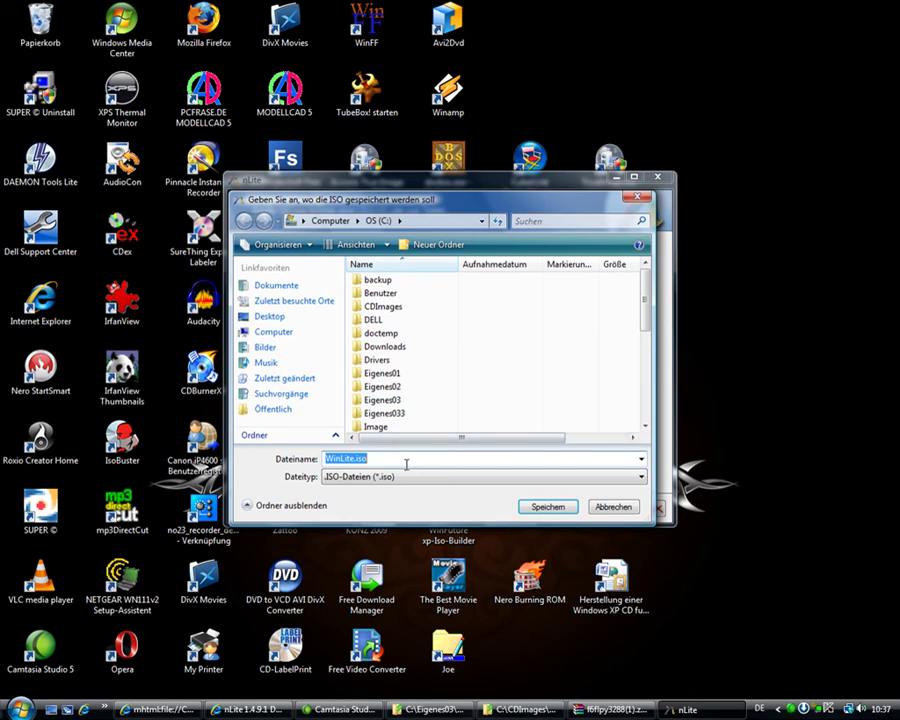
type("W")
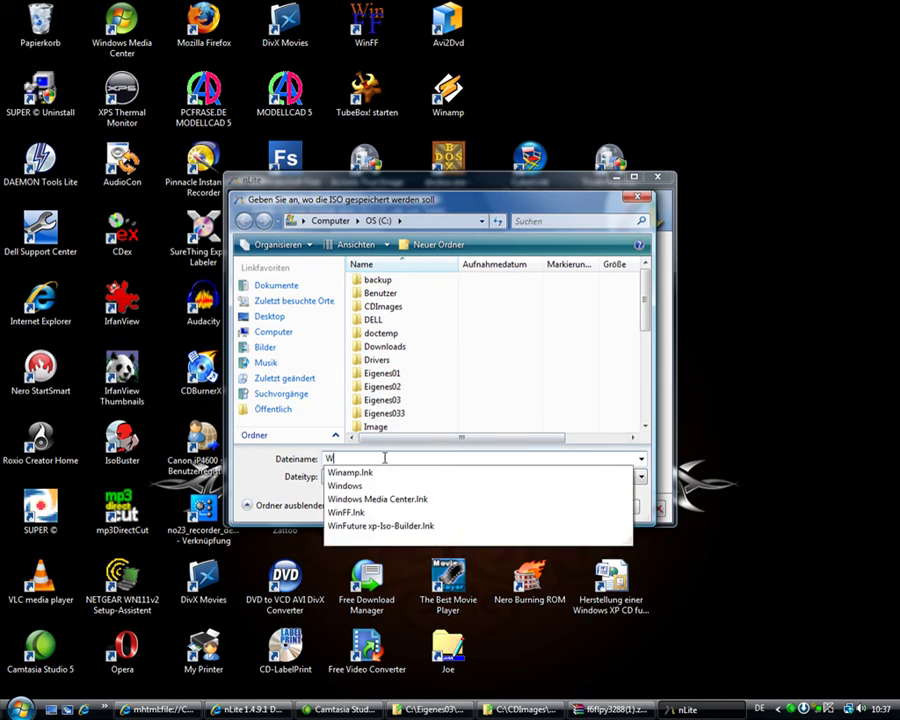
type("inXPSP2.iso")
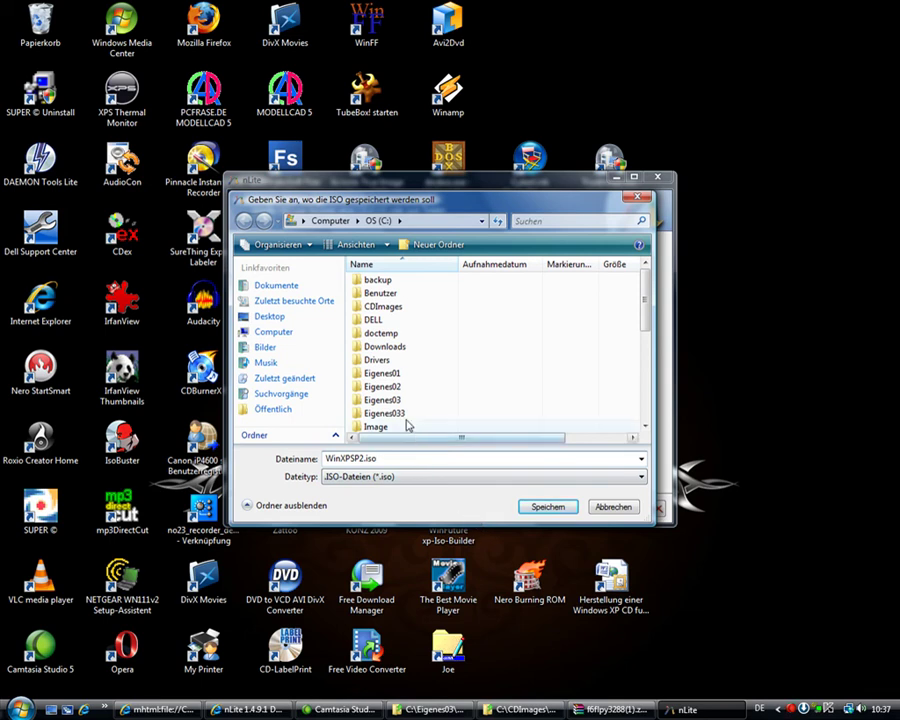
left_click(387, 401)
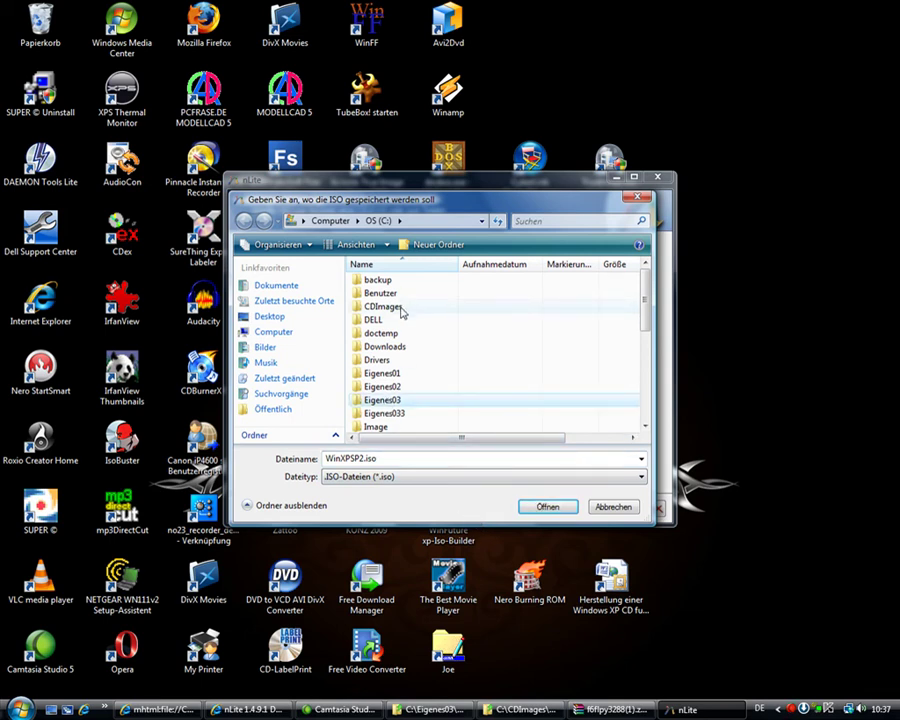
double_click(385, 306)
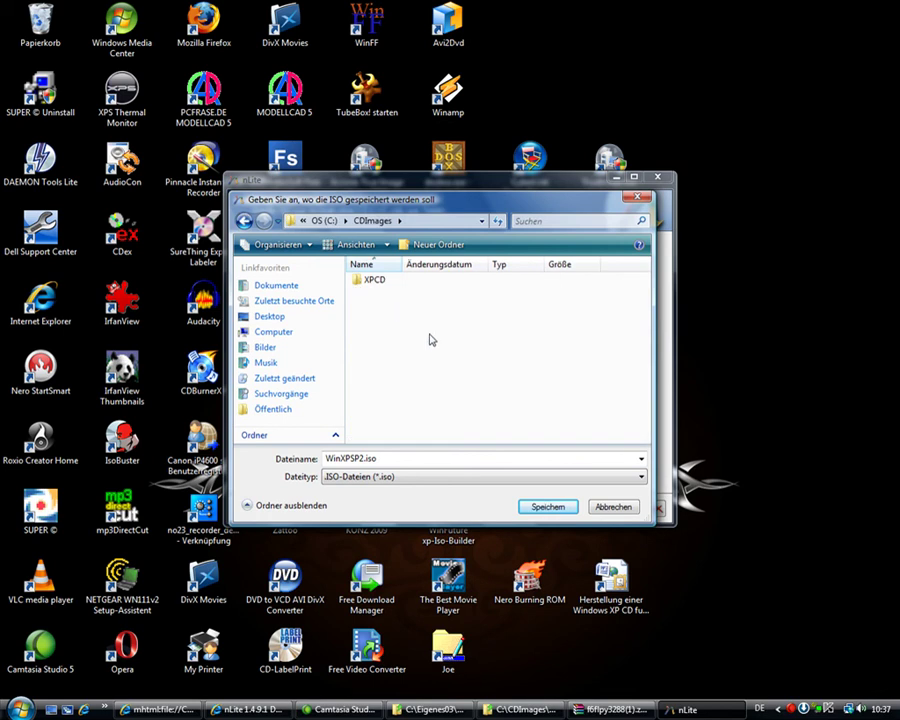
left_click(560, 508)
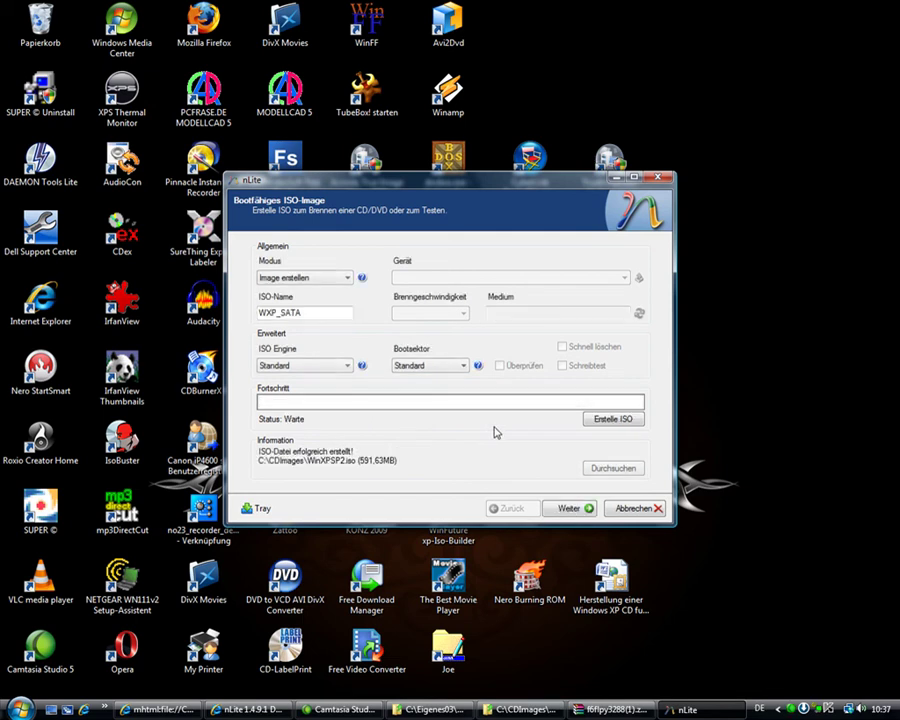
Step: Finish and close nLite, then switch to the C:\CDImages folder window to check the created ISO file
left_click(570, 508)
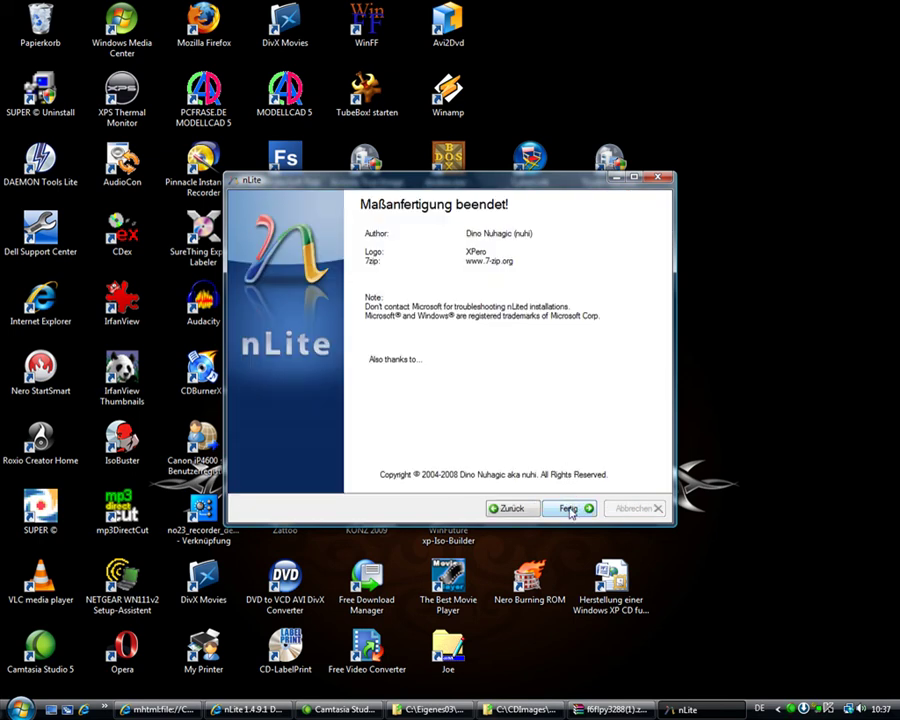
left_click(570, 508)
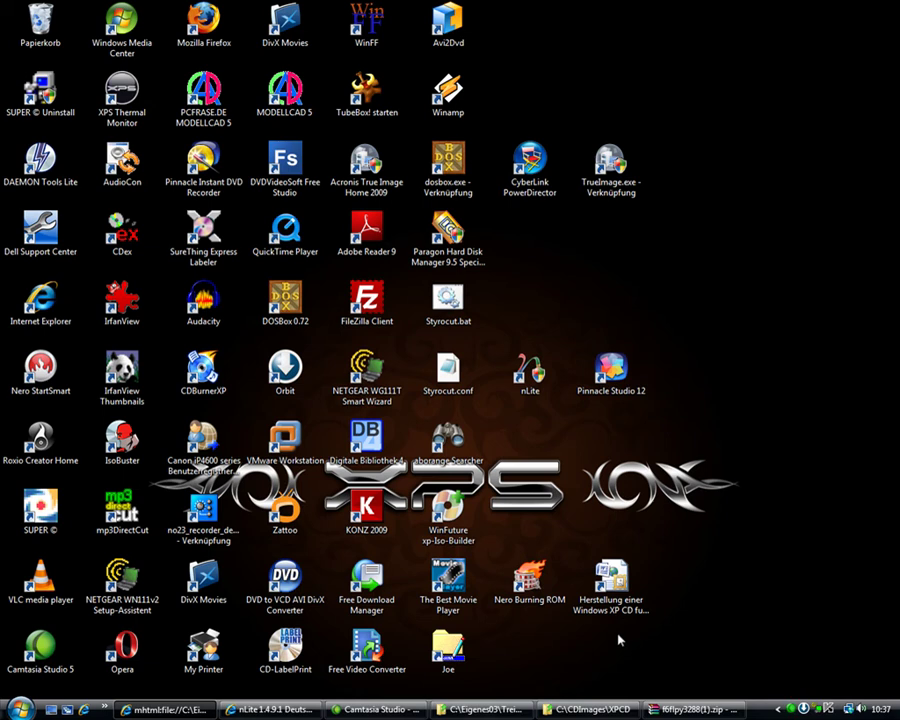
left_click(588, 709)
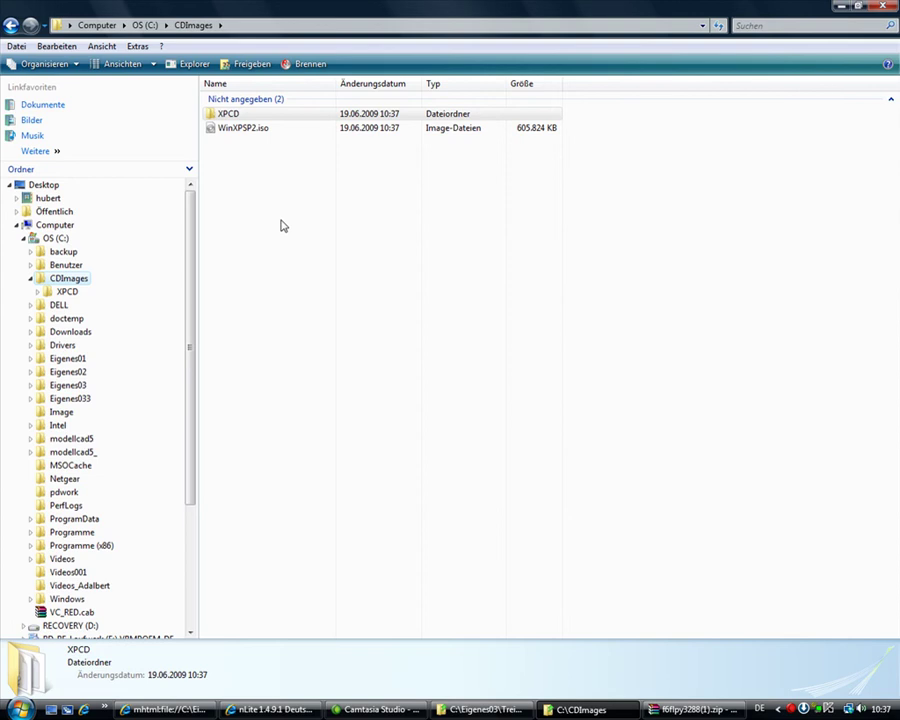
Step: Switch to the Internet Explorer instruction page and review the nLite steps from the language choice through driver integration
left_click(140, 709)
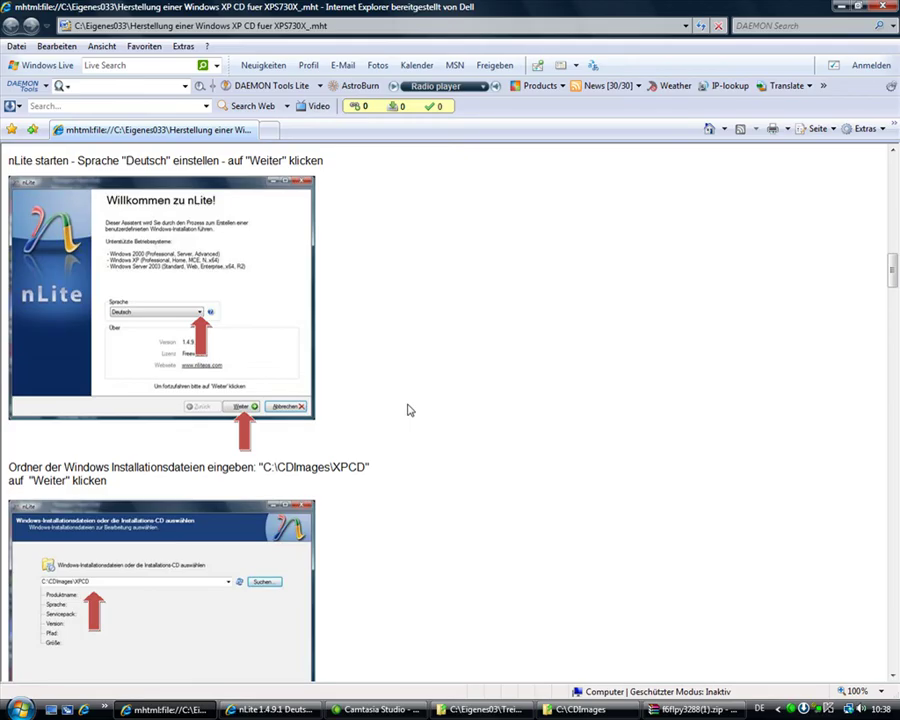
scroll(408, 410, "down", 5)
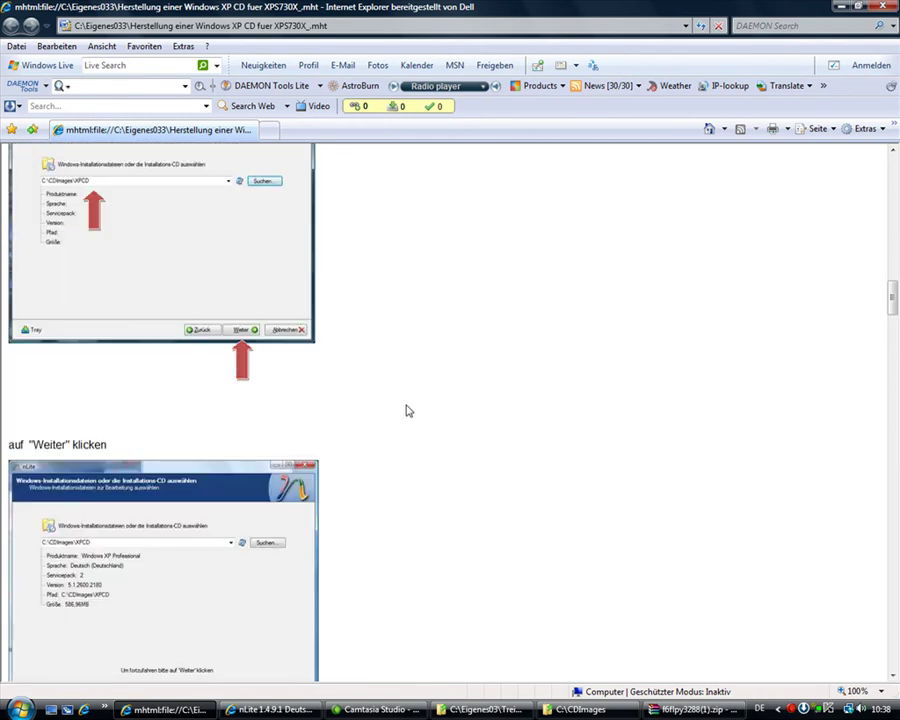
scroll(408, 410, "down", 3)
scroll(408, 410, "down", 4)
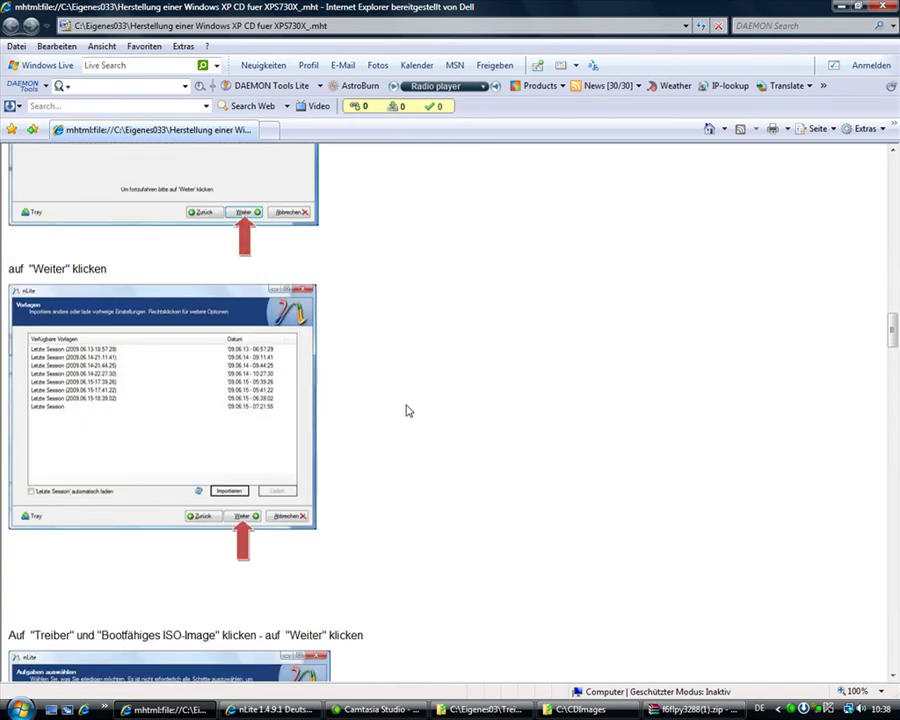
scroll(408, 410, "down", 2)
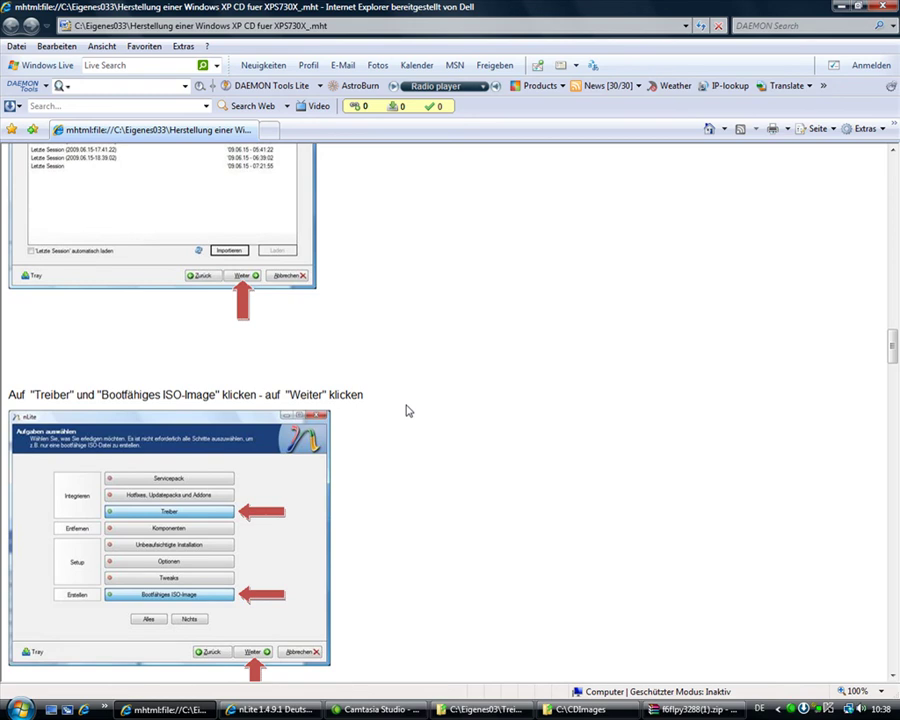
scroll(408, 410, "down", 4)
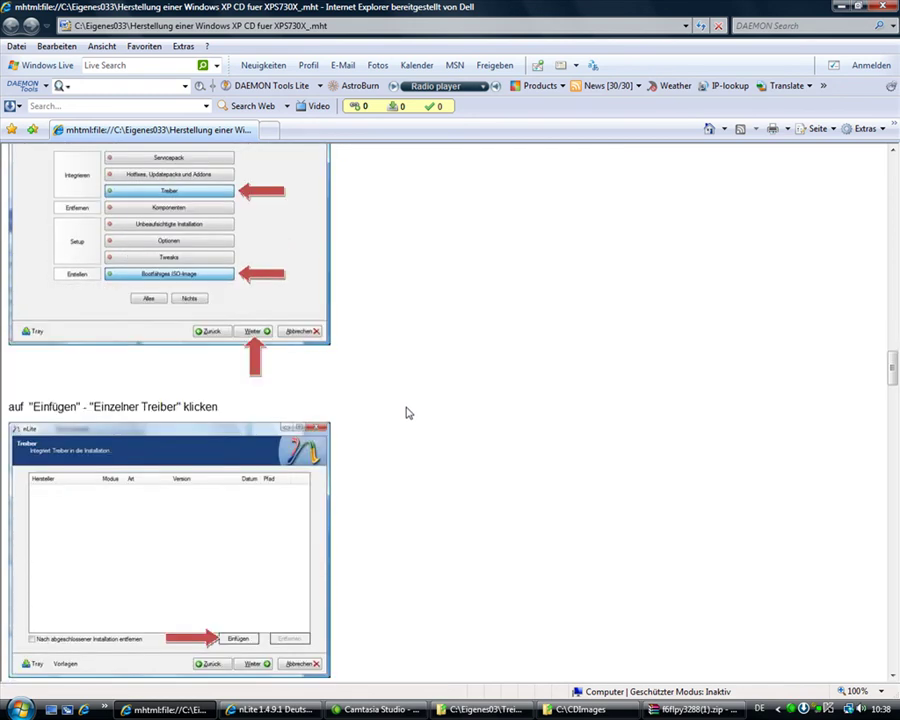
scroll(408, 412, "down", 4)
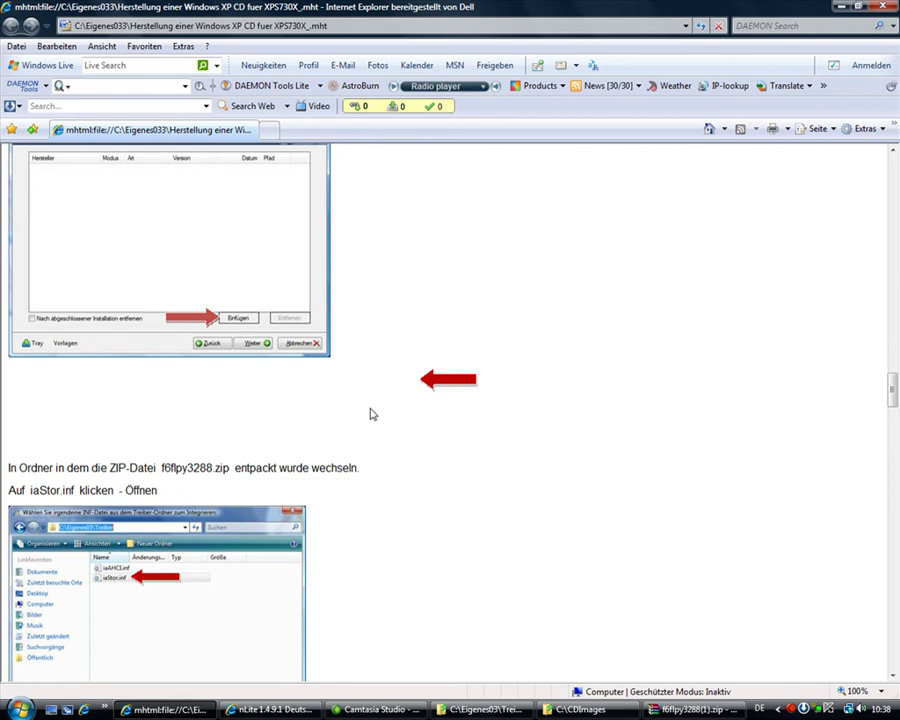
scroll(370, 412, "down", 3)
scroll(370, 414, "down", 2)
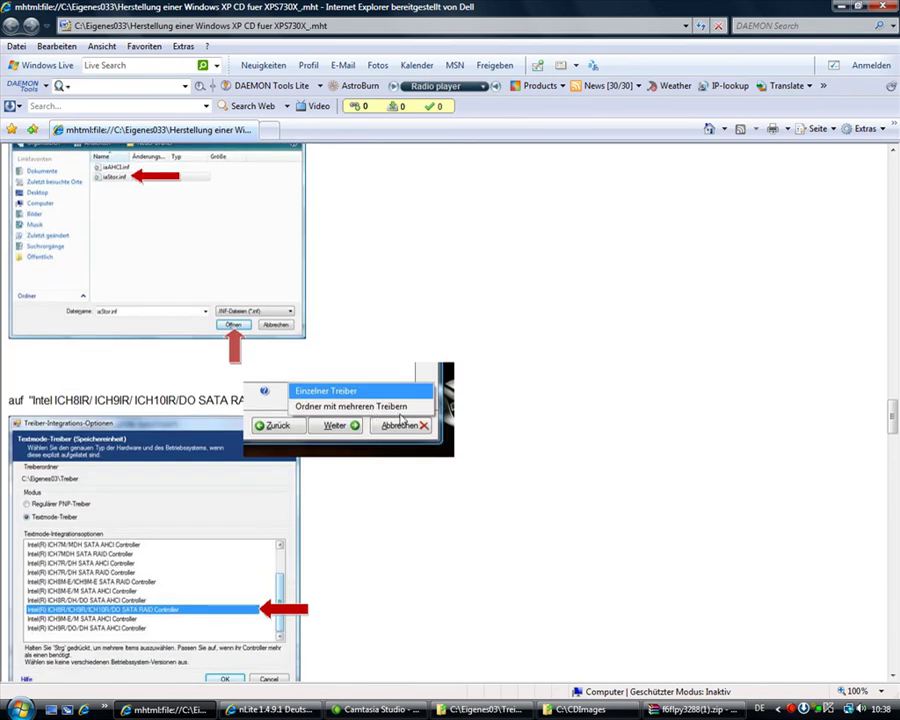
scroll(400, 404, "down", 6)
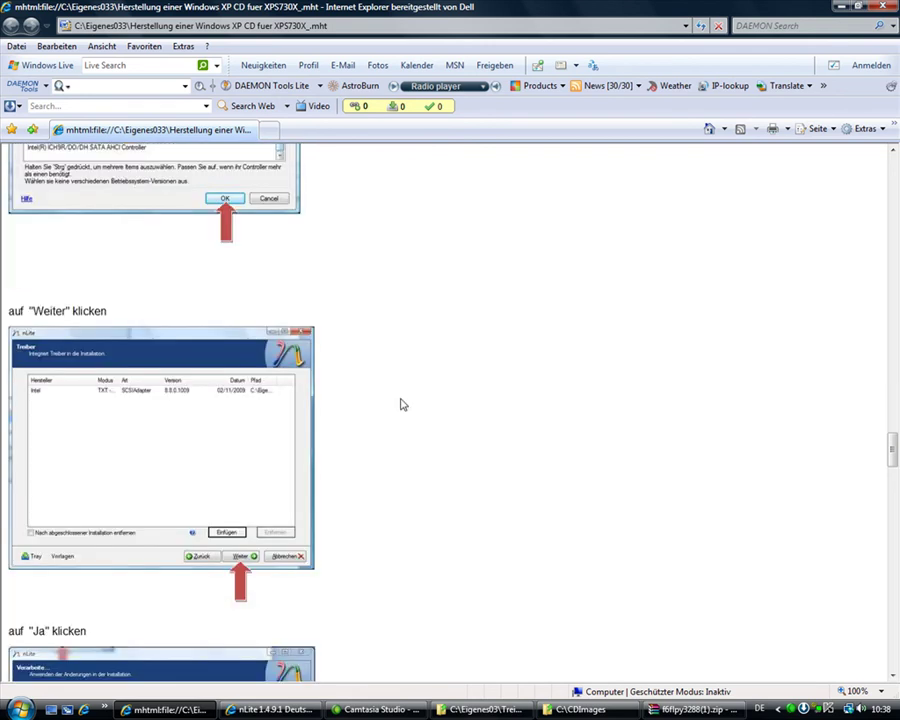
scroll(400, 404, "down", 2)
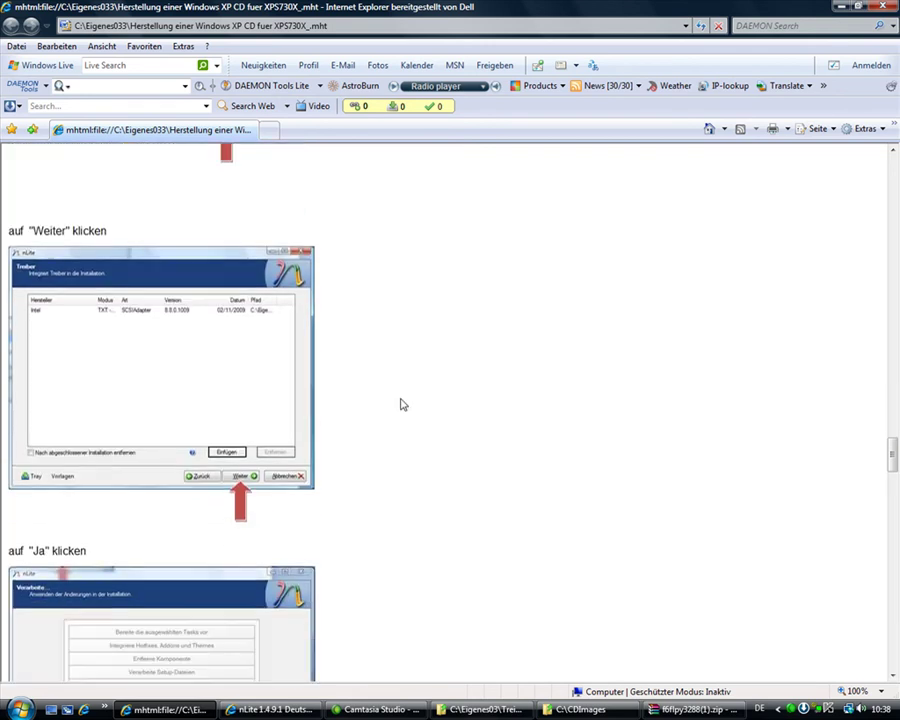
scroll(400, 404, "down", 2)
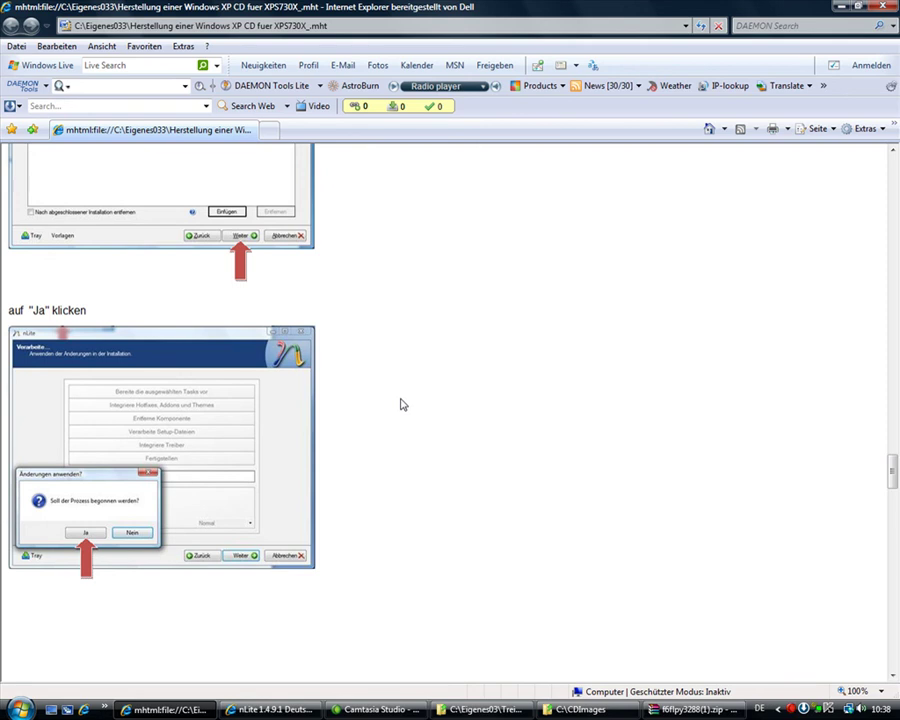
Step: Read the instructions on naming and saving the bootable ISO, finishing nLite, and burning the image with Nero
scroll(403, 404, "down", 6)
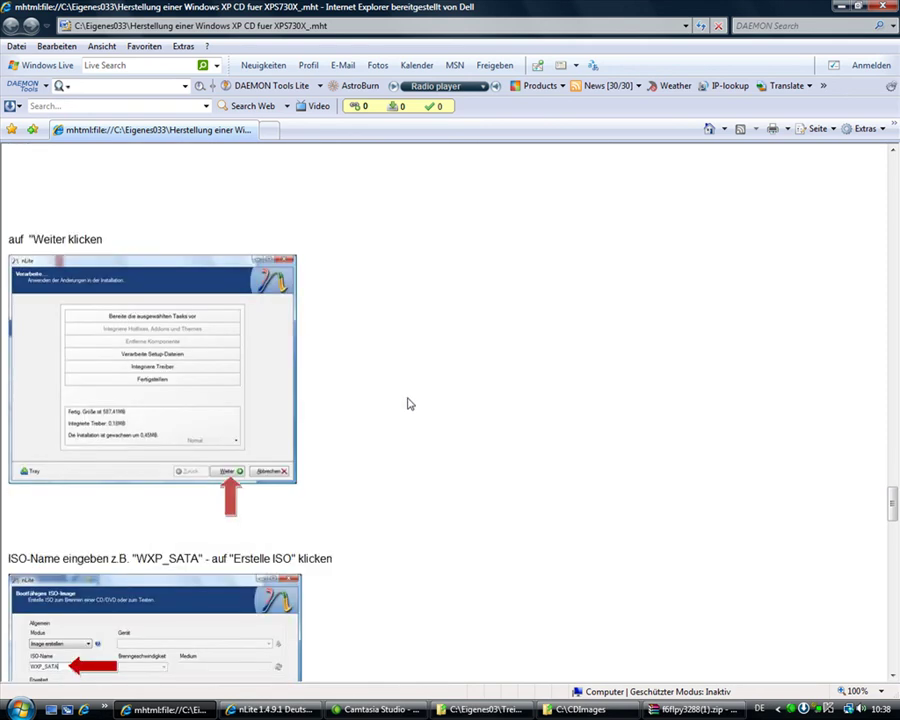
scroll(408, 404, "down", 3)
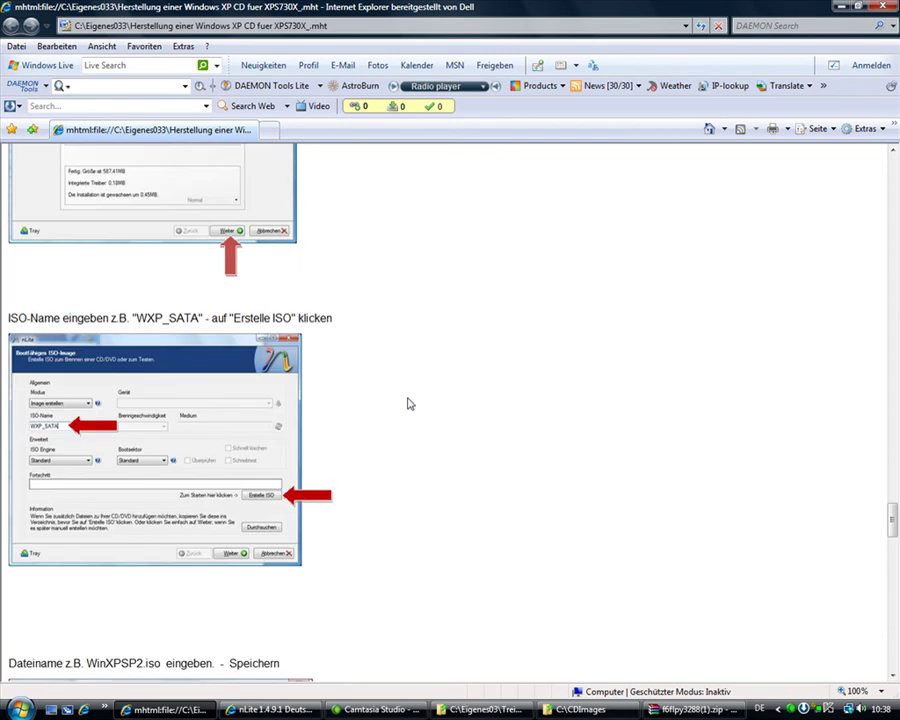
scroll(408, 404, "down", 2)
scroll(408, 404, "down", 2)
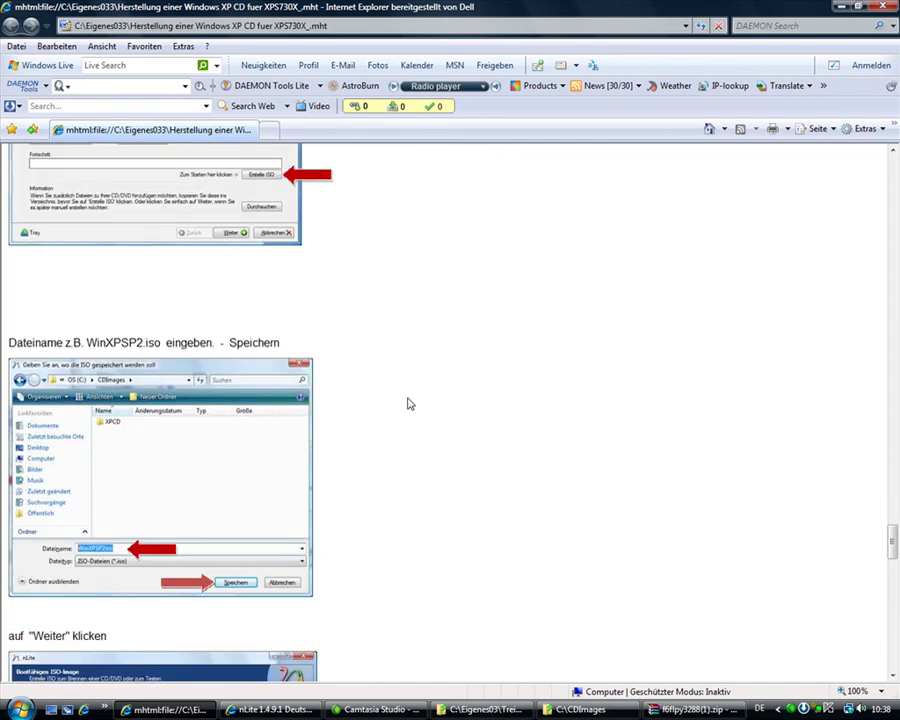
scroll(408, 404, "down", 1)
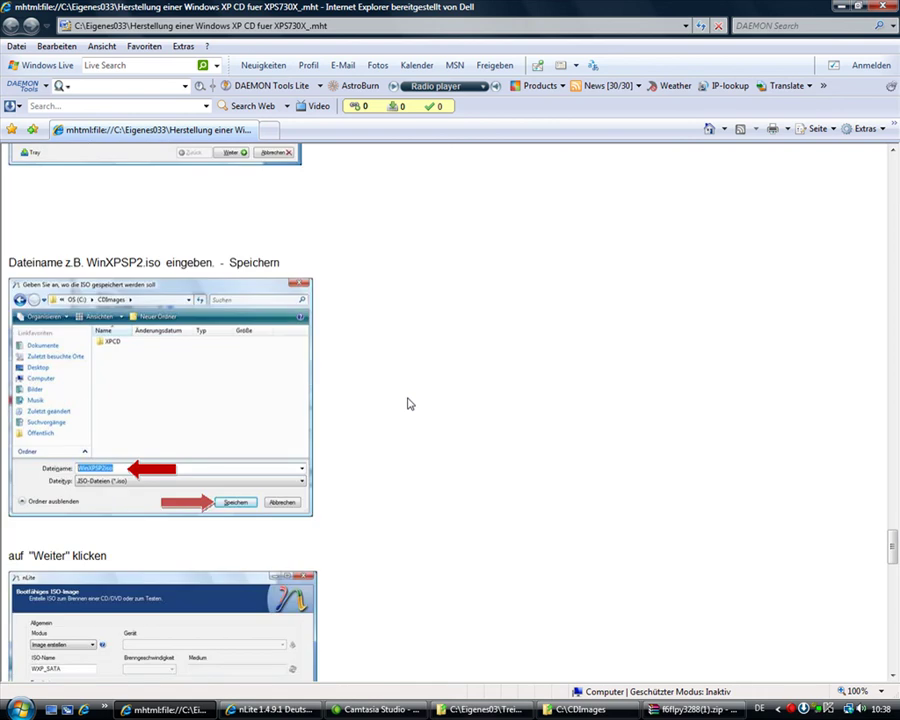
scroll(408, 404, "down", 2)
scroll(408, 404, "down", 2)
scroll(408, 404, "down", 1)
scroll(408, 404, "down", 2)
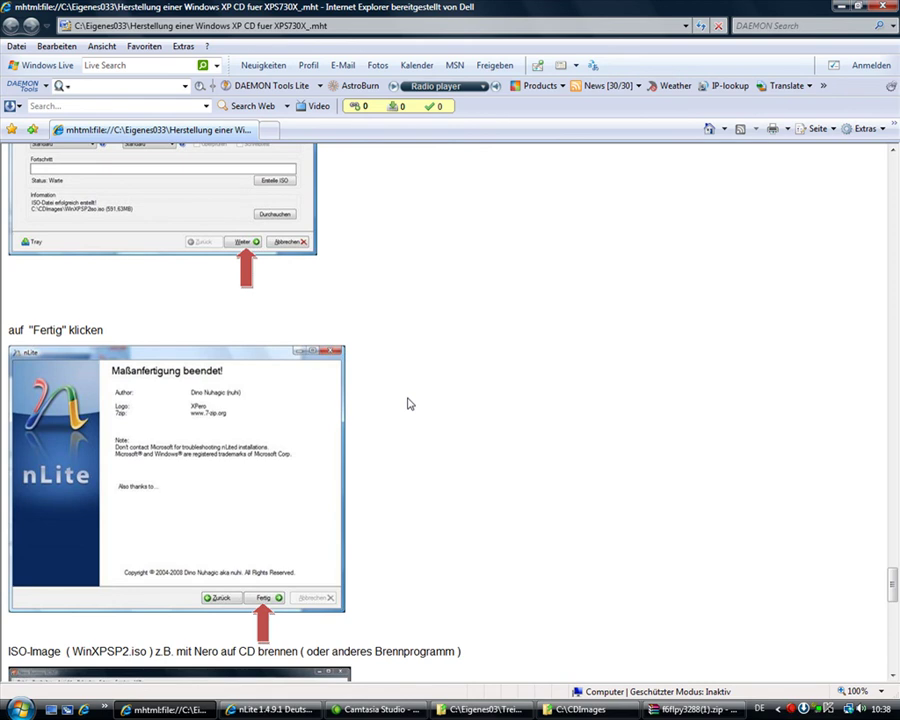
scroll(408, 404, "down", 3)
scroll(408, 404, "down", 2)
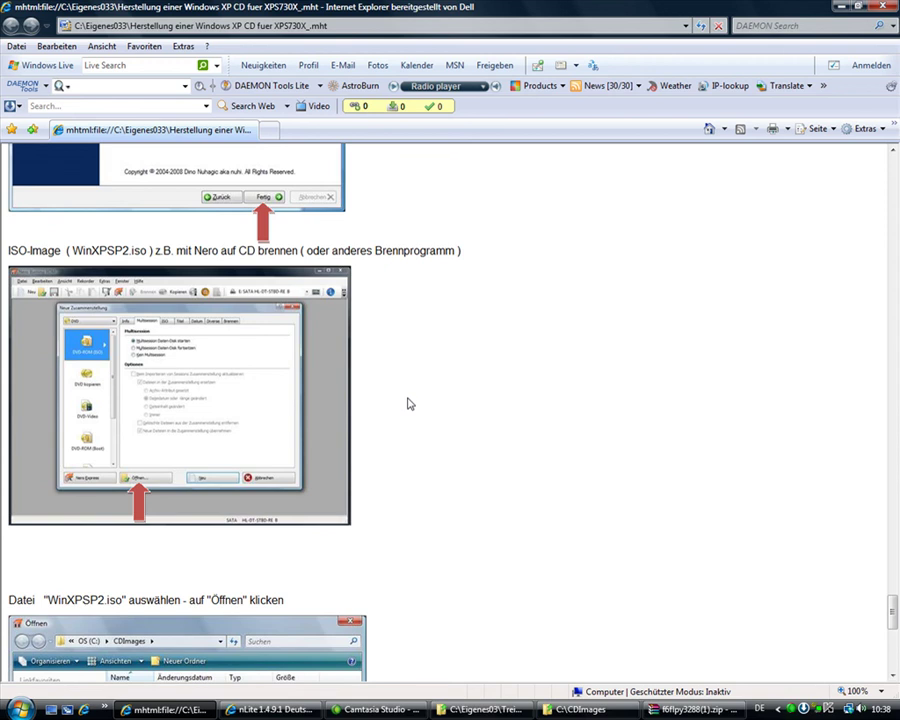
Step: Show the desktop and start Nero Burning ROM
left_click(50, 711)
left_click(540, 592)
double_click(540, 592)
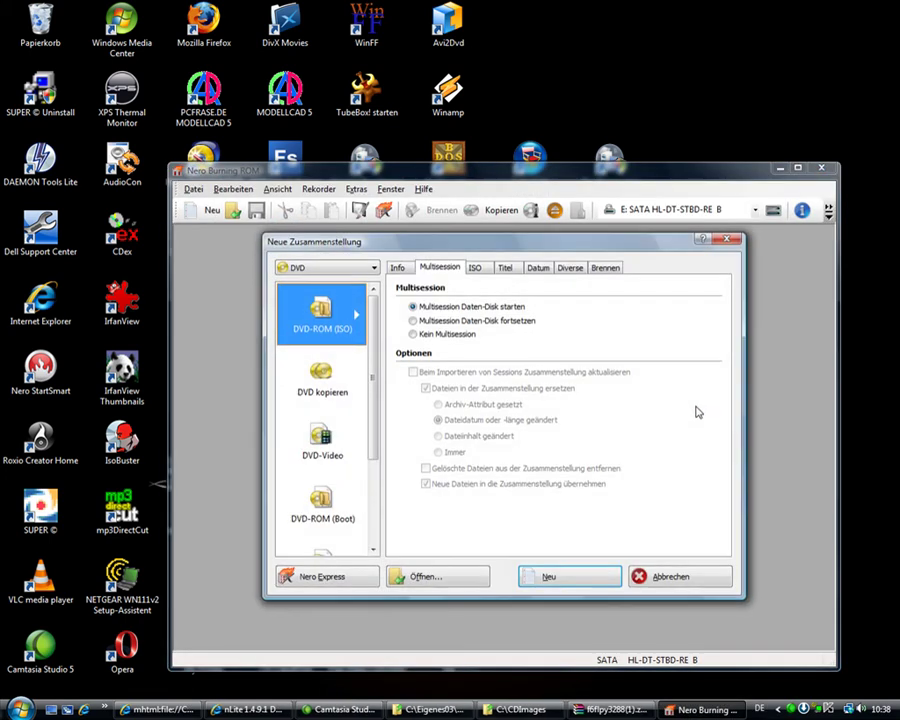
Step: Open the image WinXPSP2.iso from C:\CDImages and burn it to a CD
left_click(455, 580)
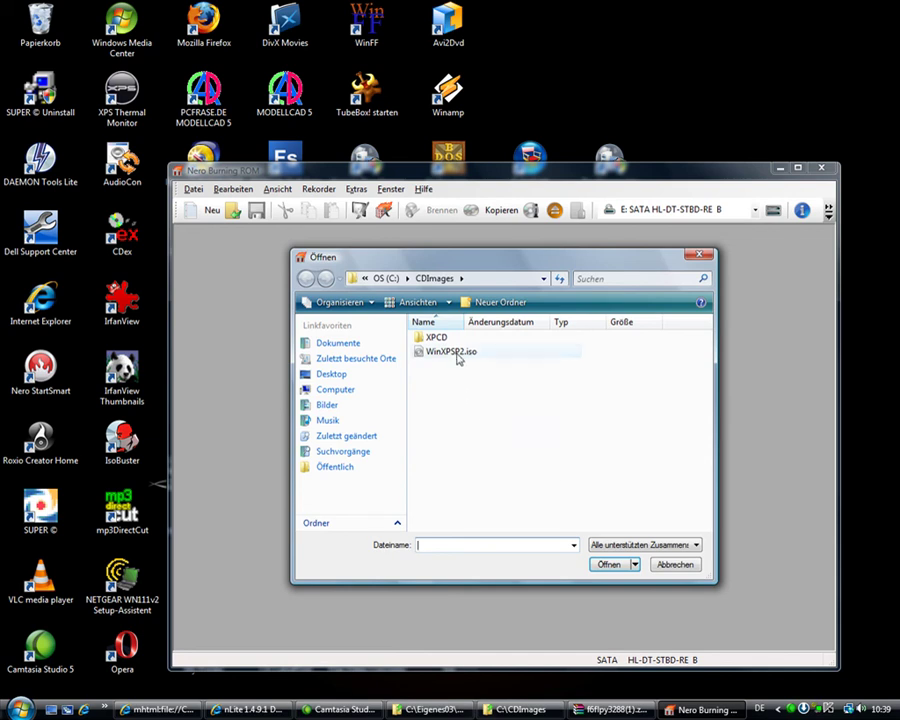
left_click(463, 352)
left_click(624, 565)
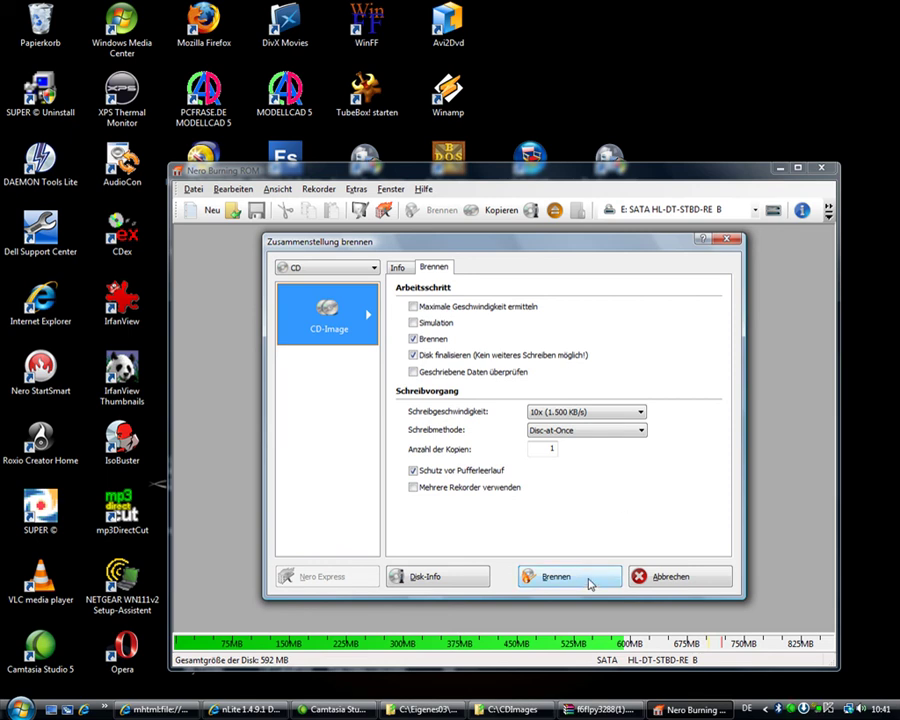
left_click(557, 577)
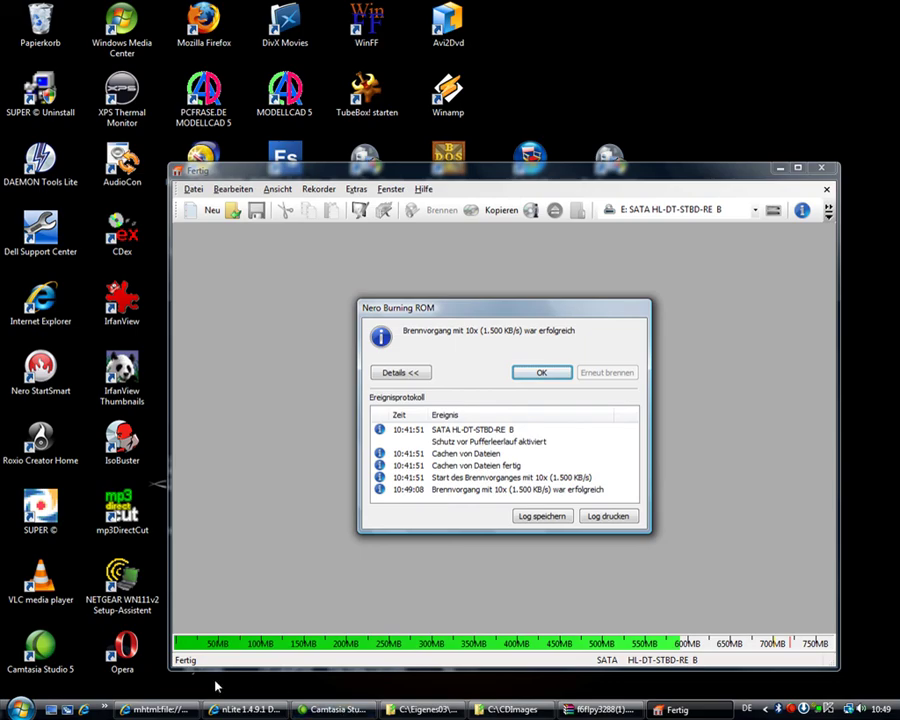
Step: Return to the Internet Explorer instruction page and review the steps for opening the ISO file and burning it
left_click(150, 710)
scroll(495, 560, "down", 6)
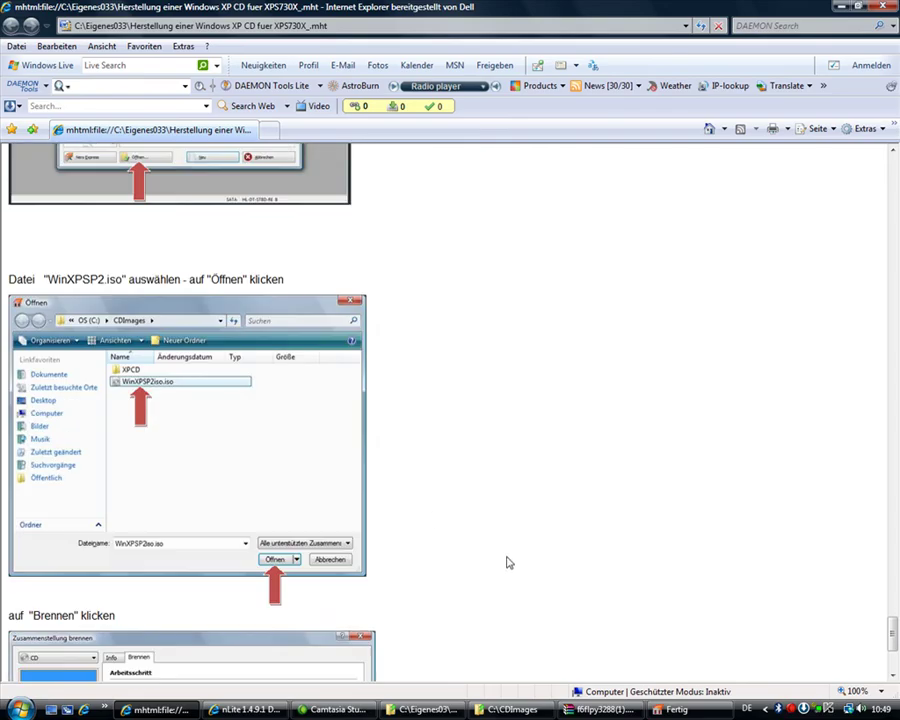